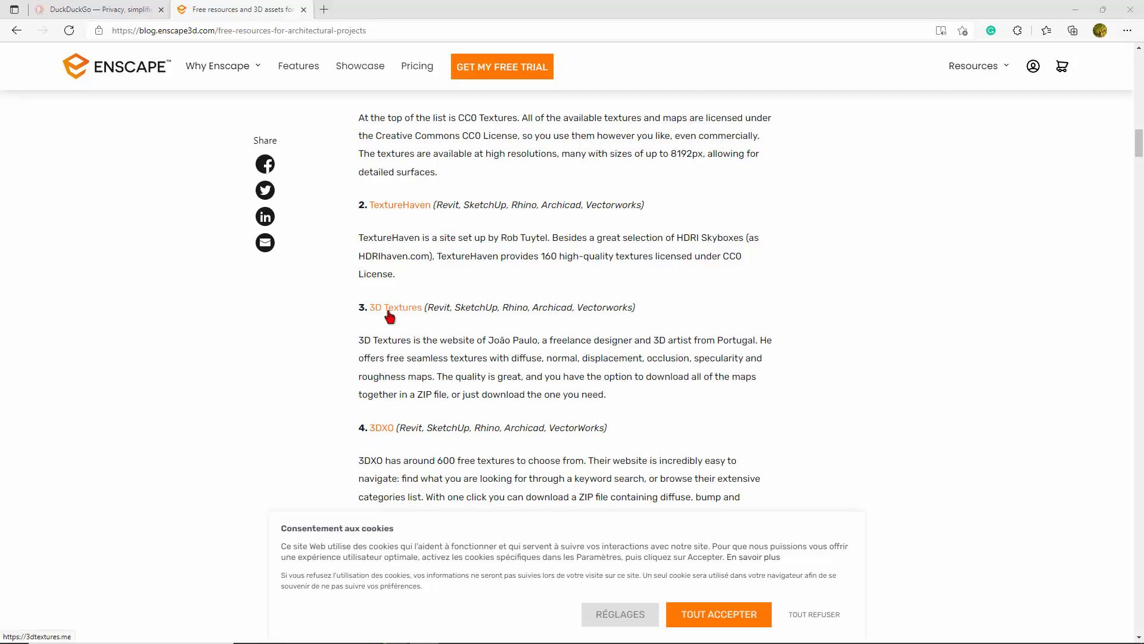
Step: Open the 3D Textures site from the blog's resource list and go to its Marble category
click(389, 311)
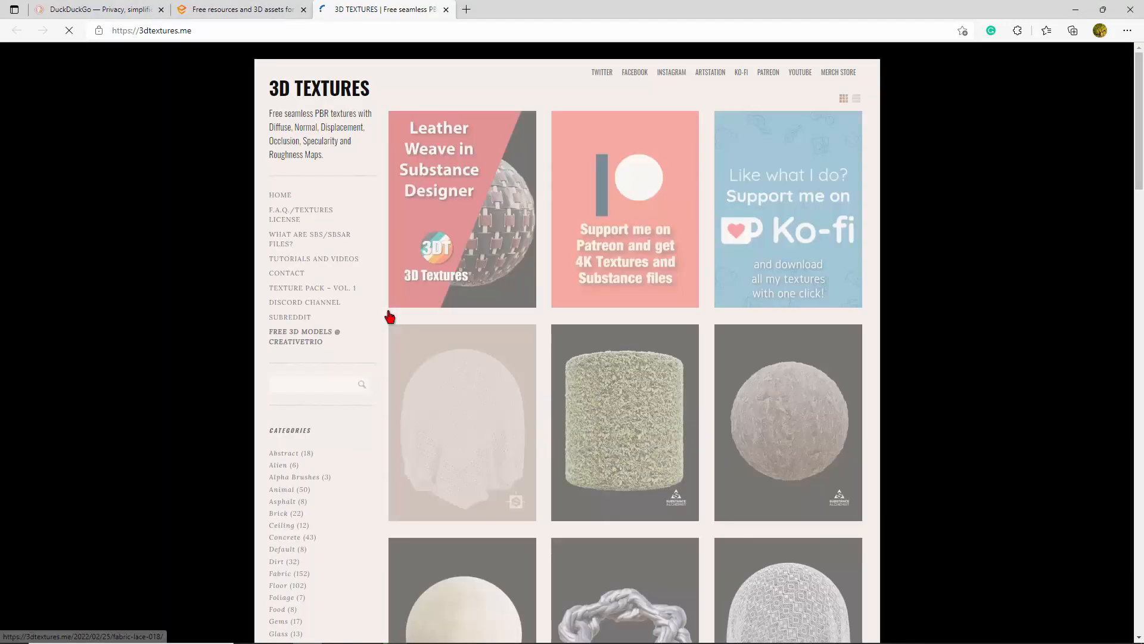
scroll(280, 426, down, 9)
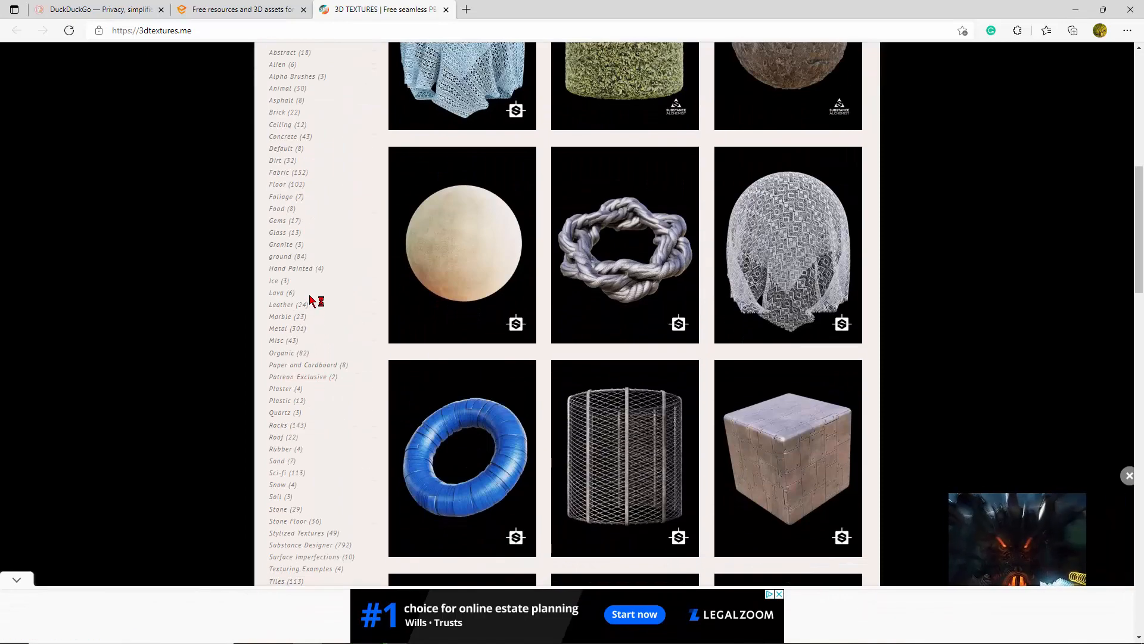
click(305, 313)
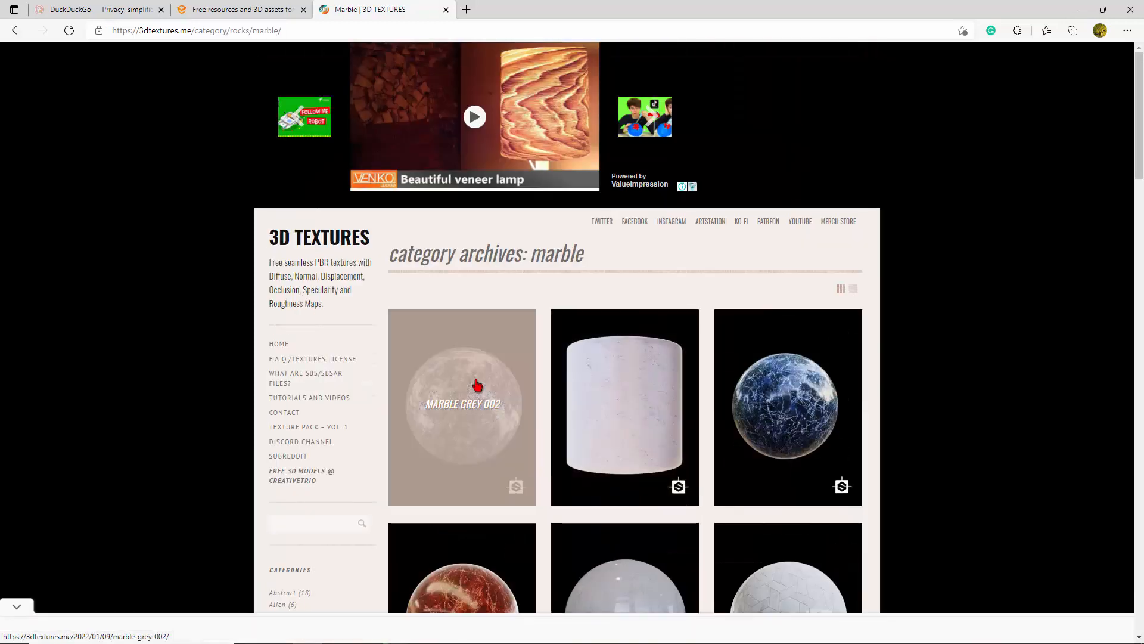
Step: Browse the marble textures and open the Blue Marble 001 page
scroll(714, 351, down, 7)
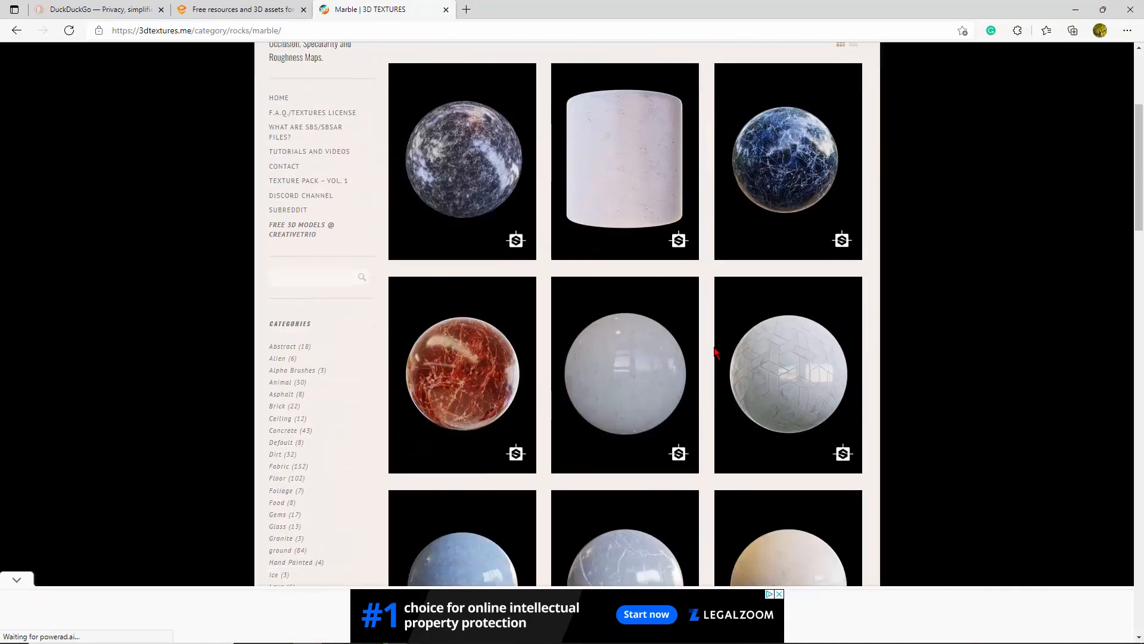
scroll(716, 352, down, 3)
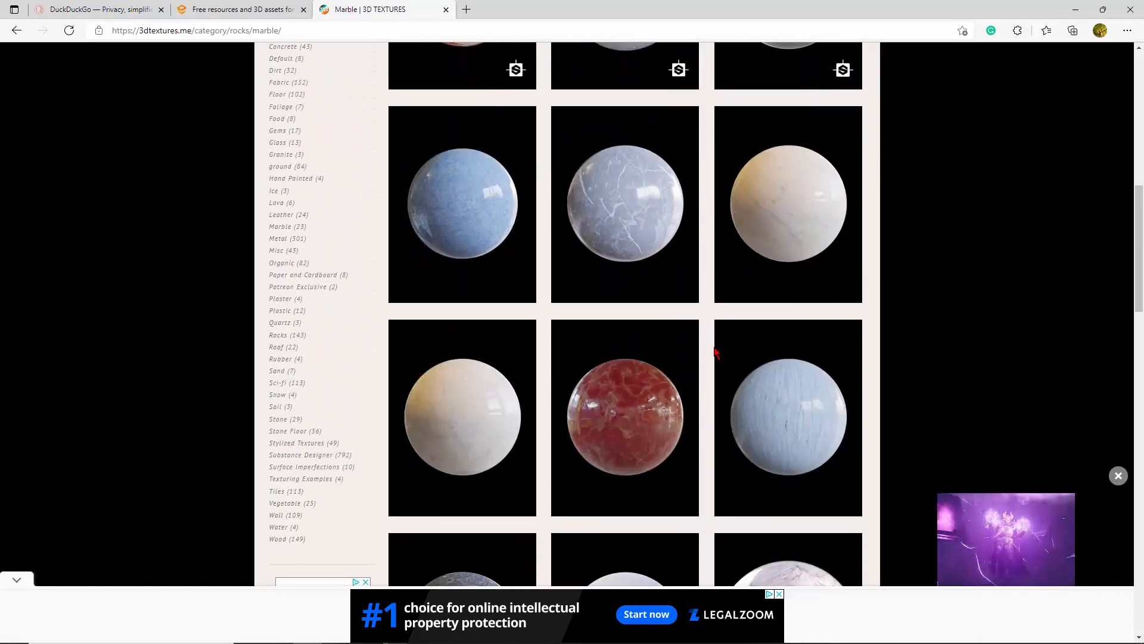
scroll(715, 352, down, 5)
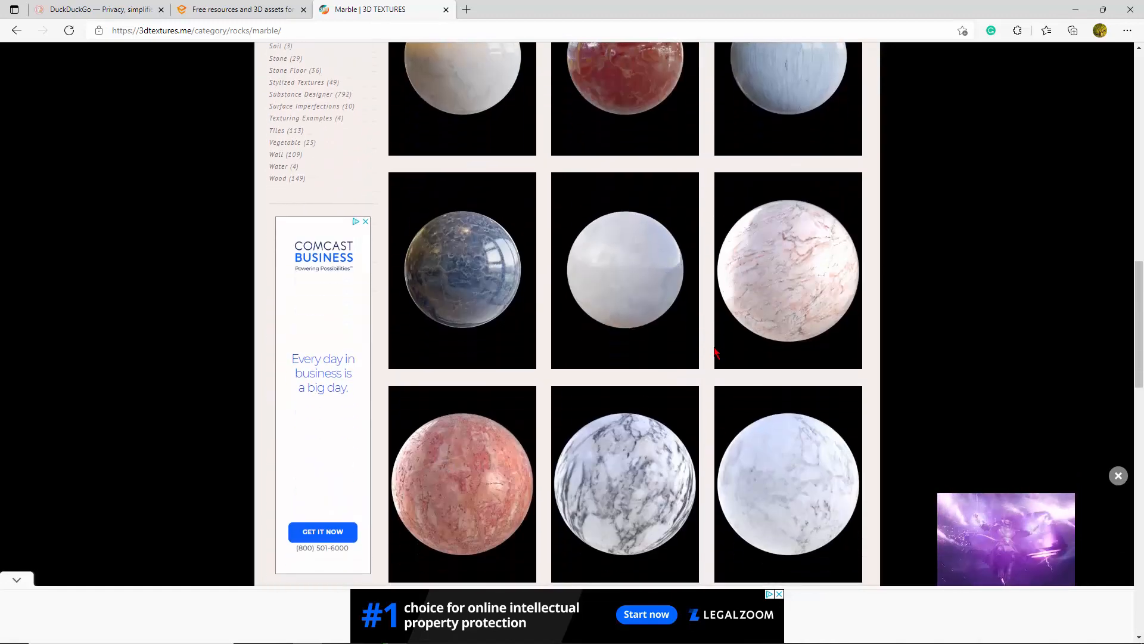
scroll(715, 352, down, 6)
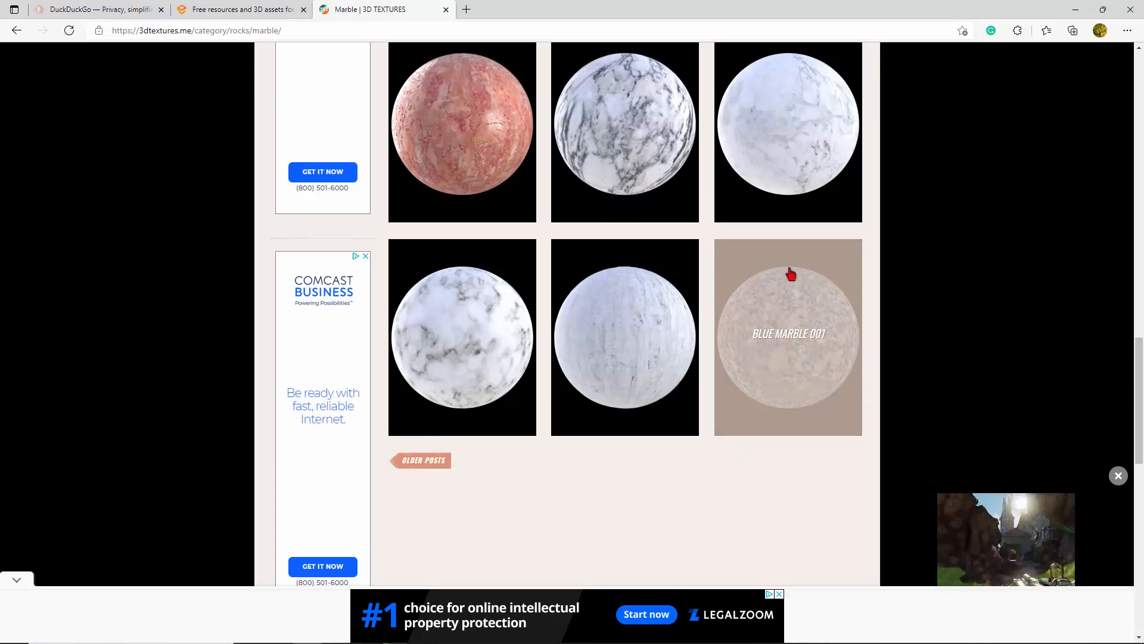
click(784, 340)
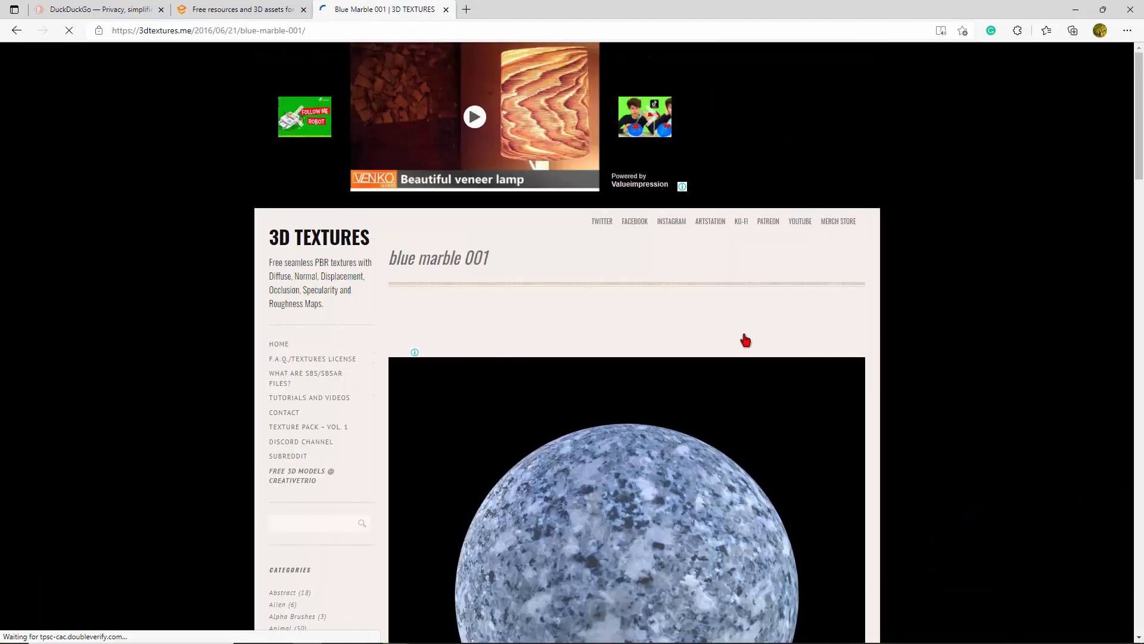
Step: Open the download folder containing all the maps for Blue Marble 001
scroll(501, 298, down, 8)
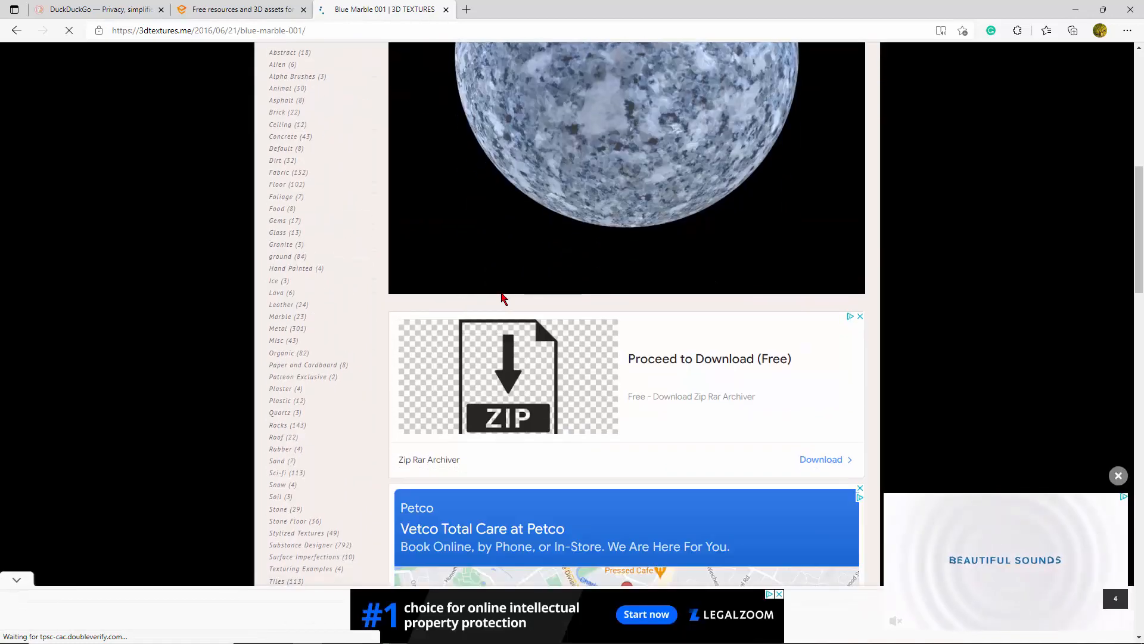
scroll(501, 298, down, 3)
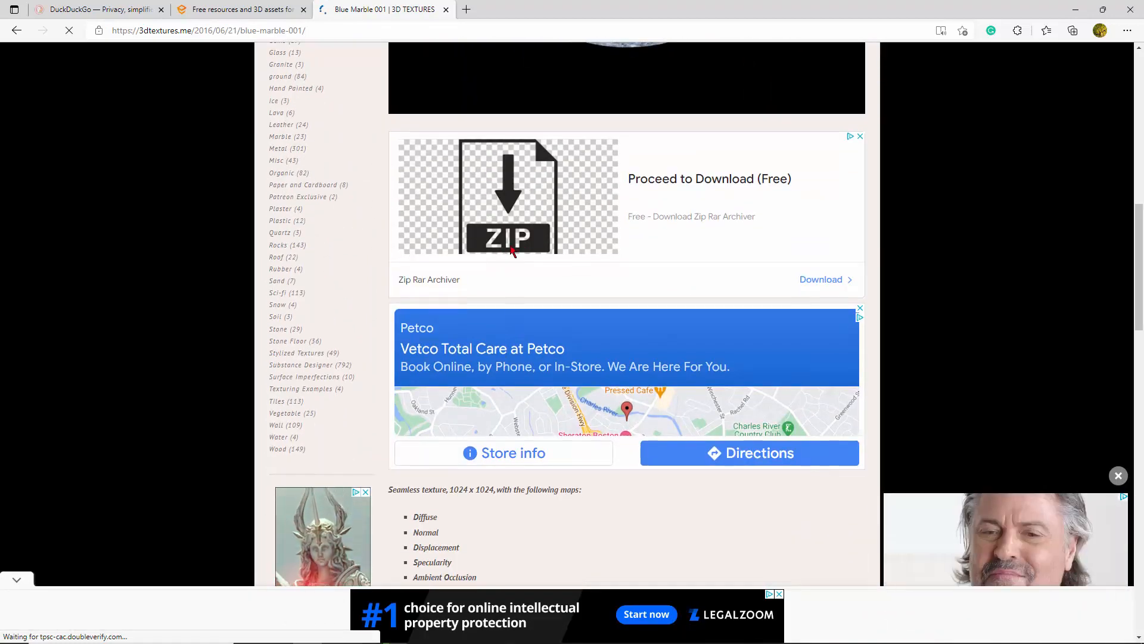
scroll(594, 215, down, 2)
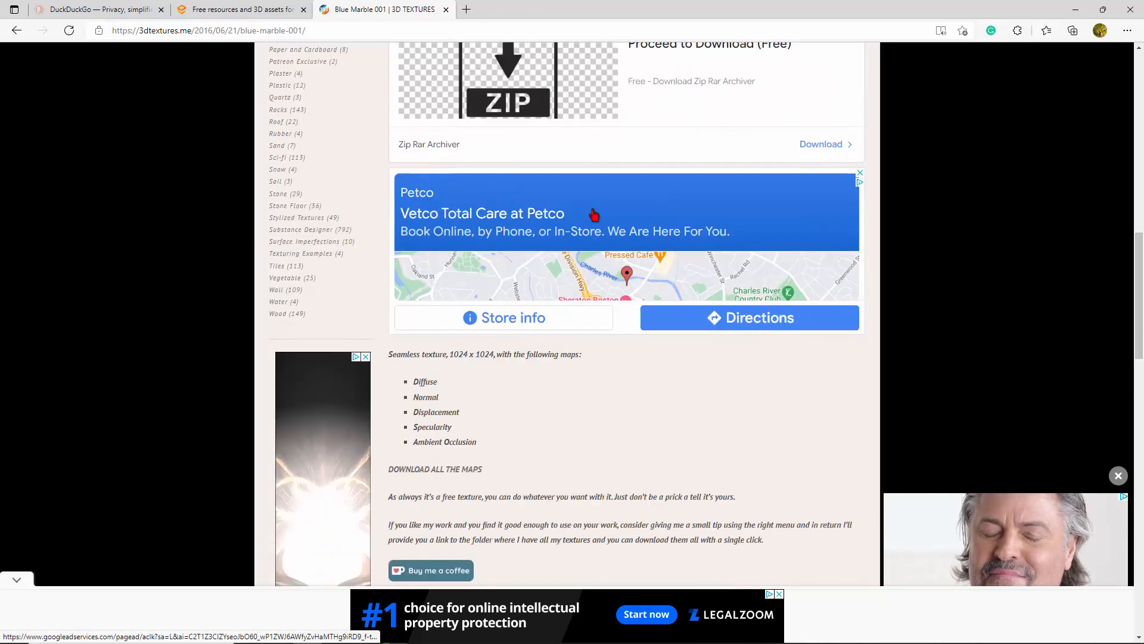
scroll(594, 214, down, 1)
scroll(587, 220, down, 3)
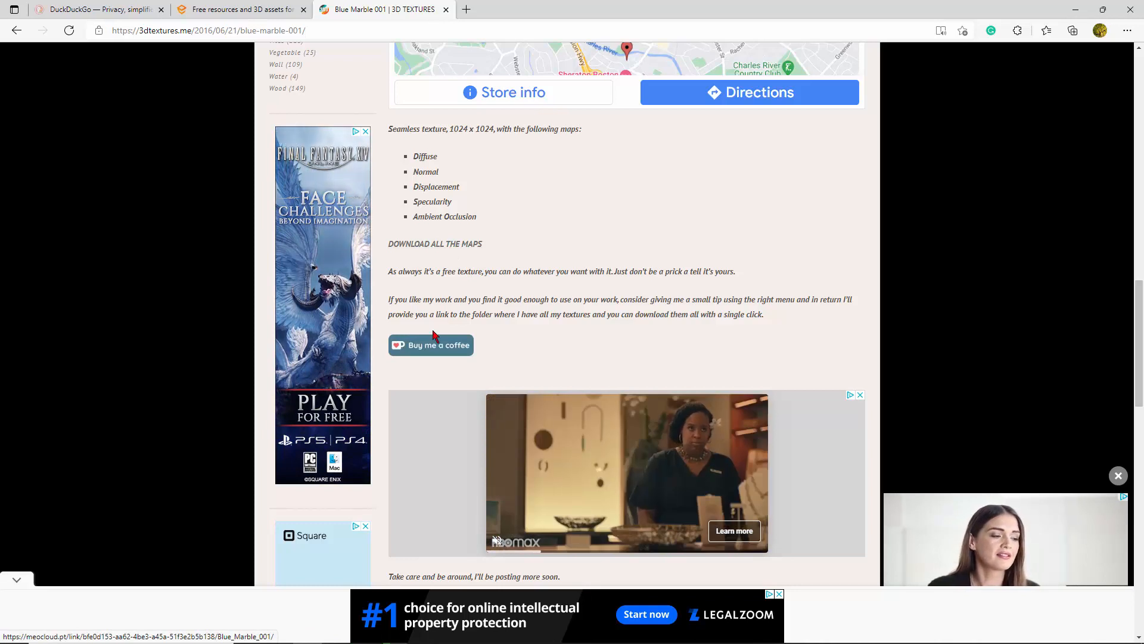
click(442, 246)
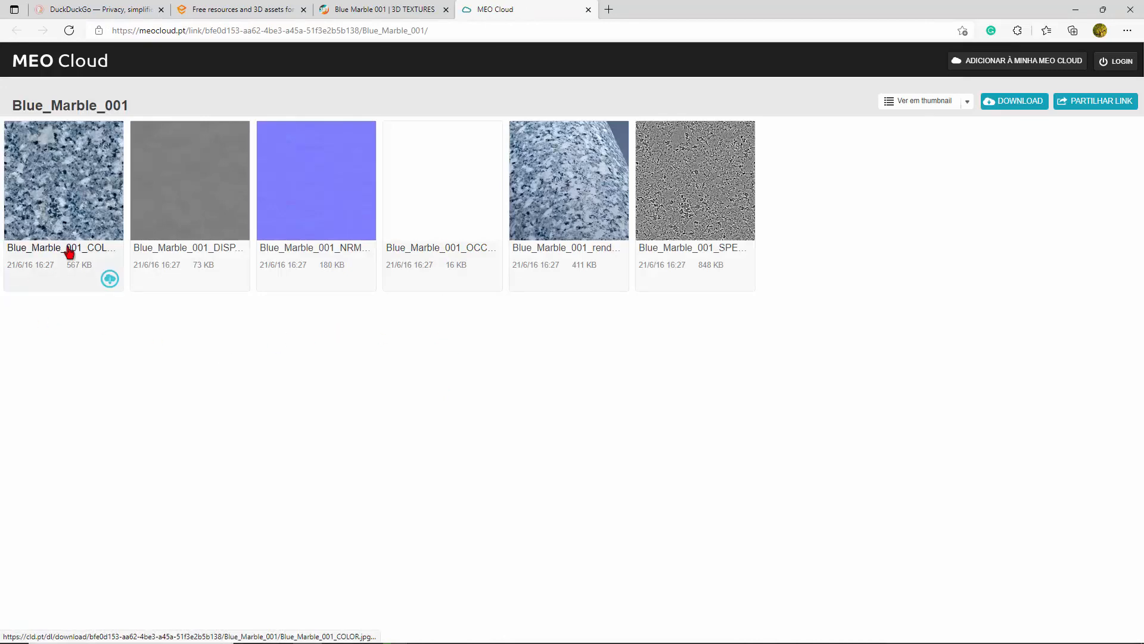
Step: Open the Blue_Marble_001_COLOR map at full size and start saving the image as a file
click(109, 279)
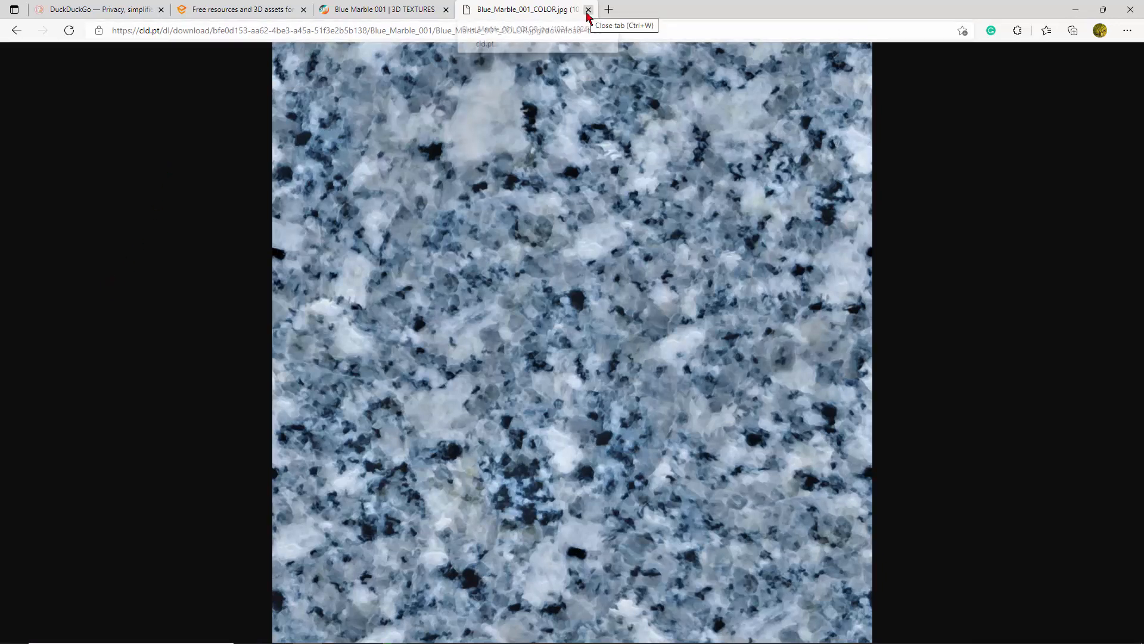
right_click(528, 236)
click(559, 265)
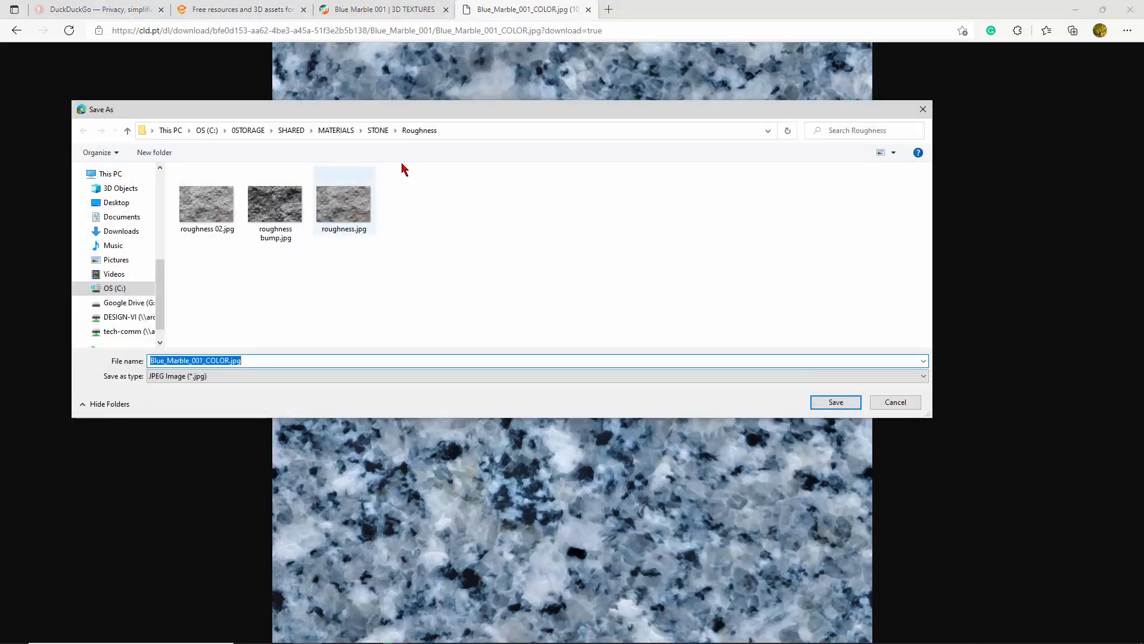
Step: Create a new folder named Blue Marble inside the MATERIALS > STONE folder
click(379, 130)
click(313, 262)
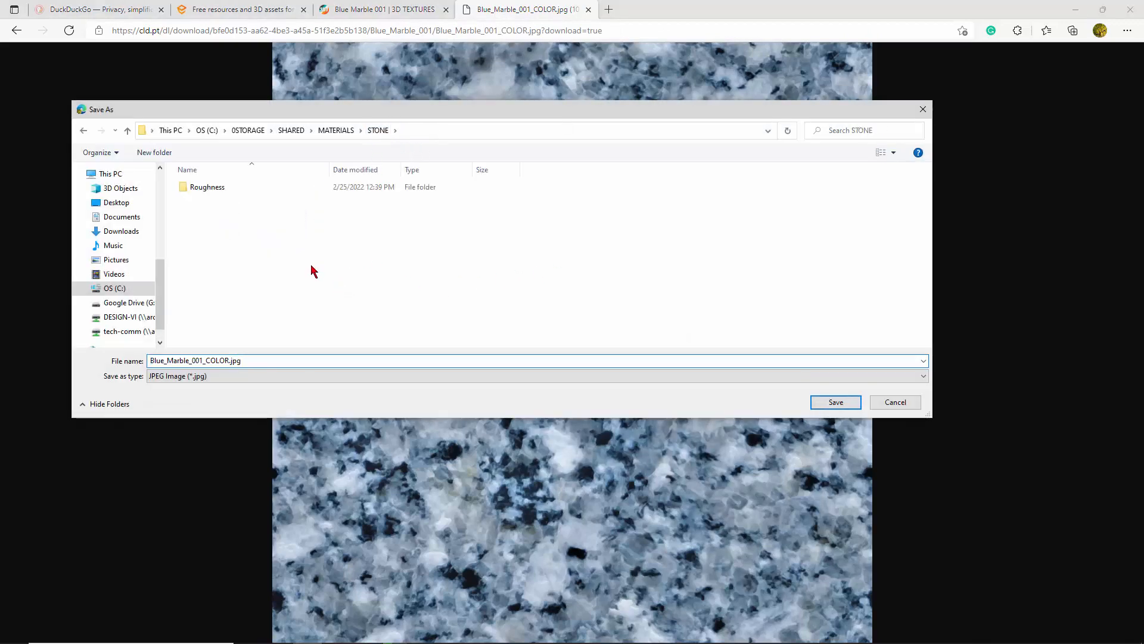
right_click(311, 257)
mouse_move(286, 394)
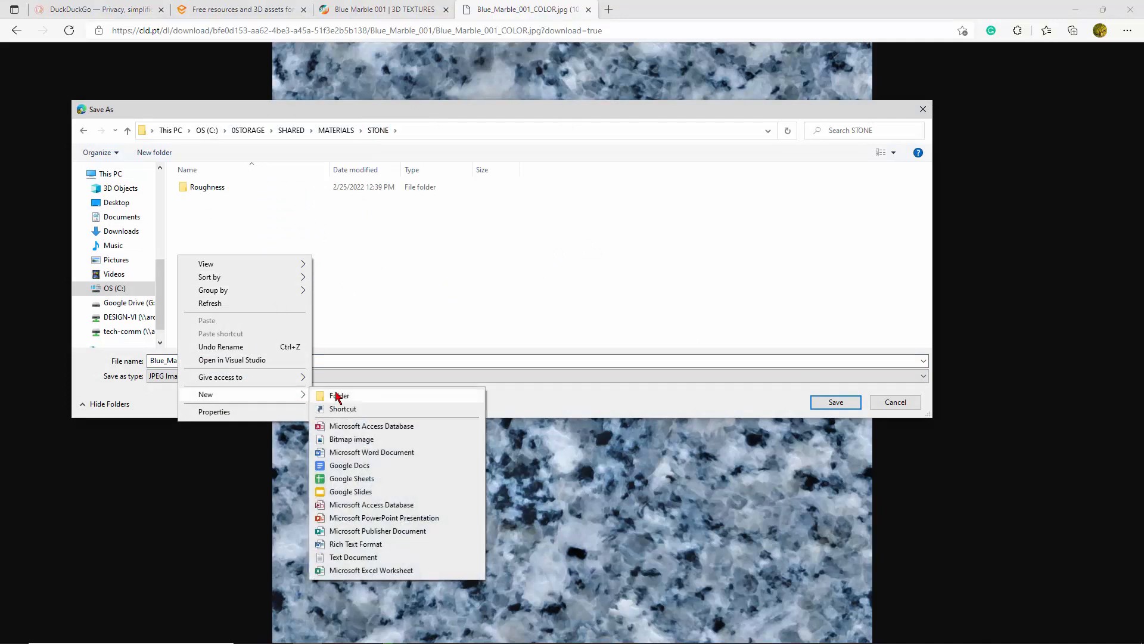
click(335, 396)
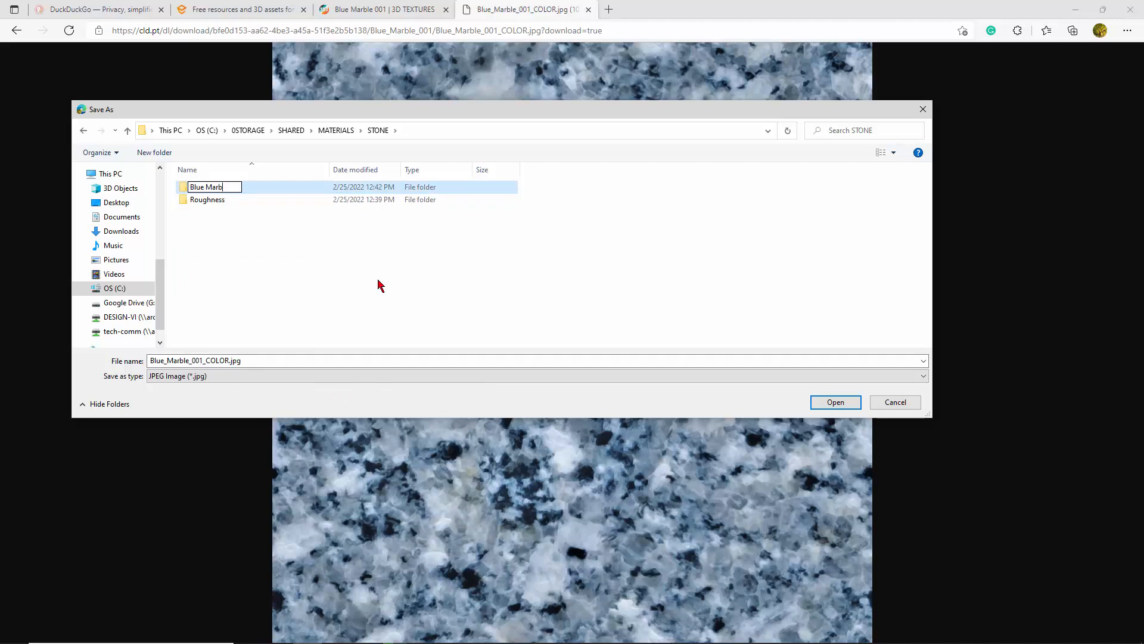
key(Return)
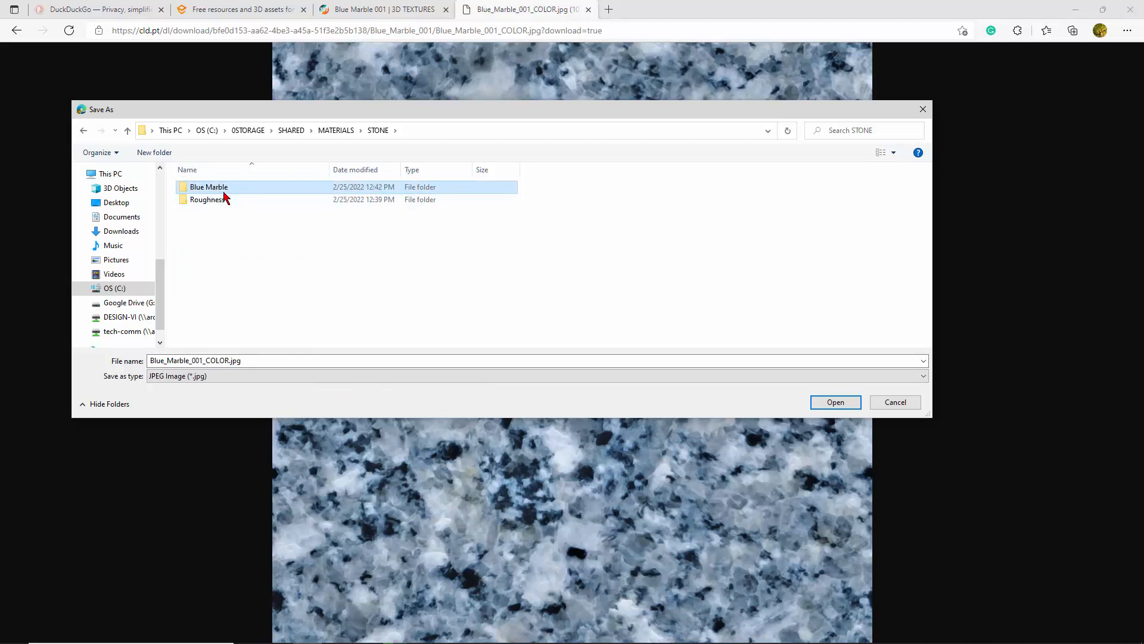
Step: Save Blue_Marble_001_COLOR.jpg in the Blue Marble folder and close the image's tab
double_click(225, 191)
click(830, 404)
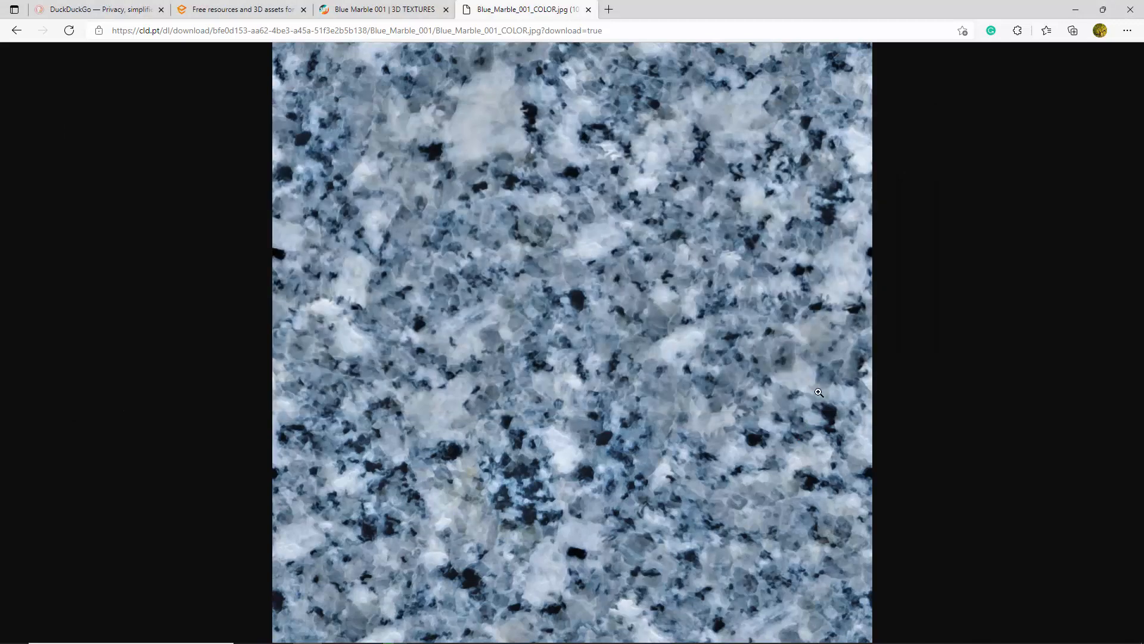
click(589, 14)
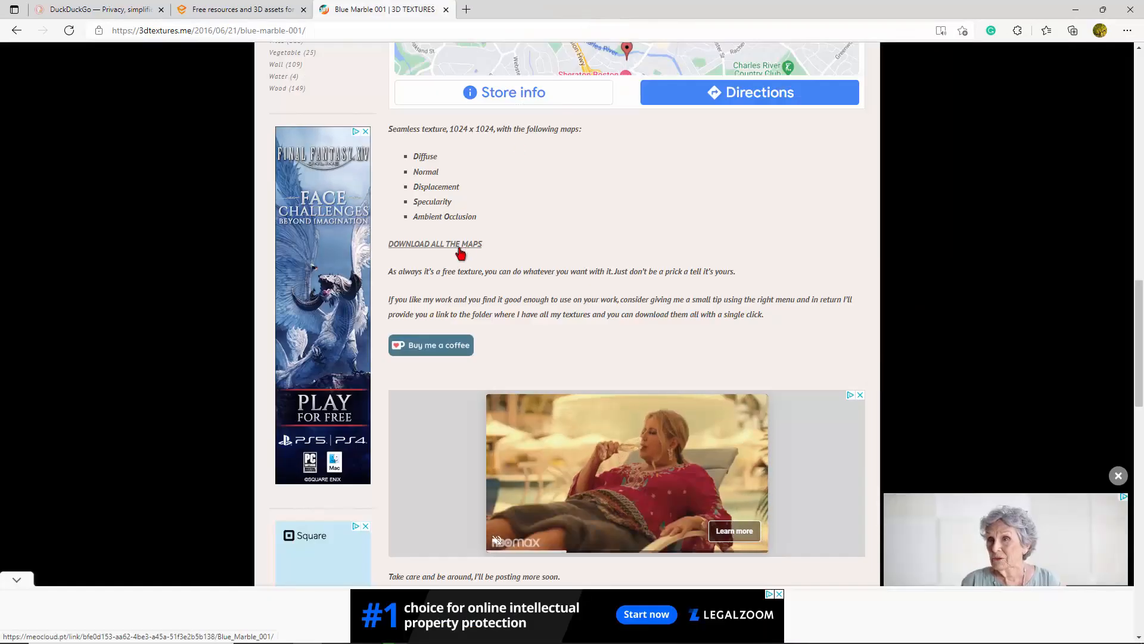
Step: Reopen the online map folder and save the displacement map Blue_Marble_001_DISP.jpg in the Blue Marble folder
click(440, 246)
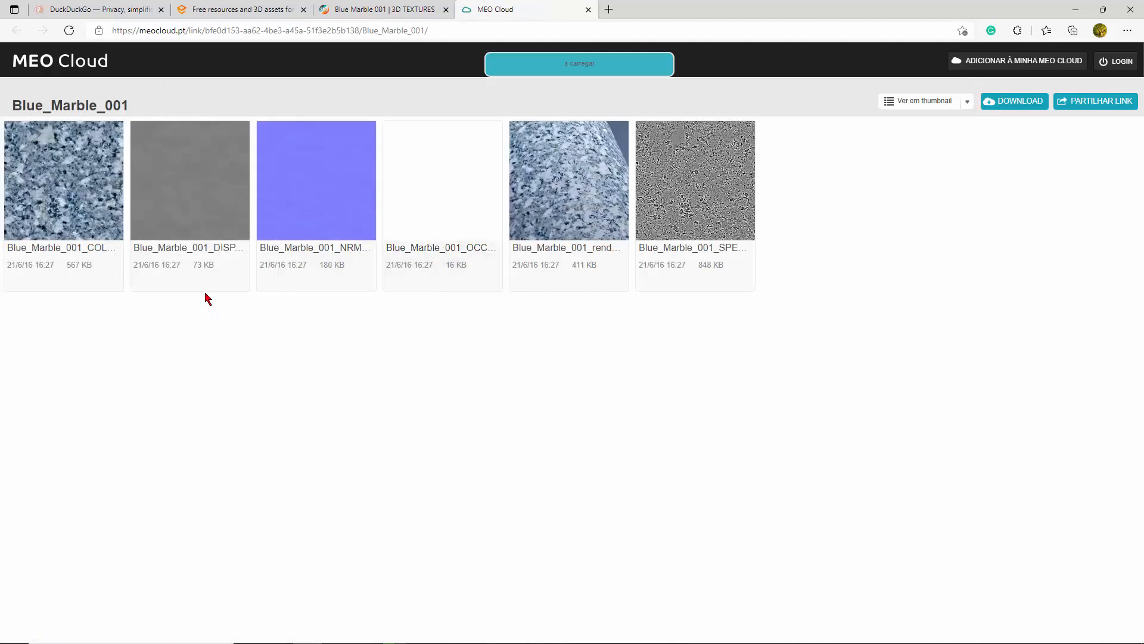
mouse_move(172, 149)
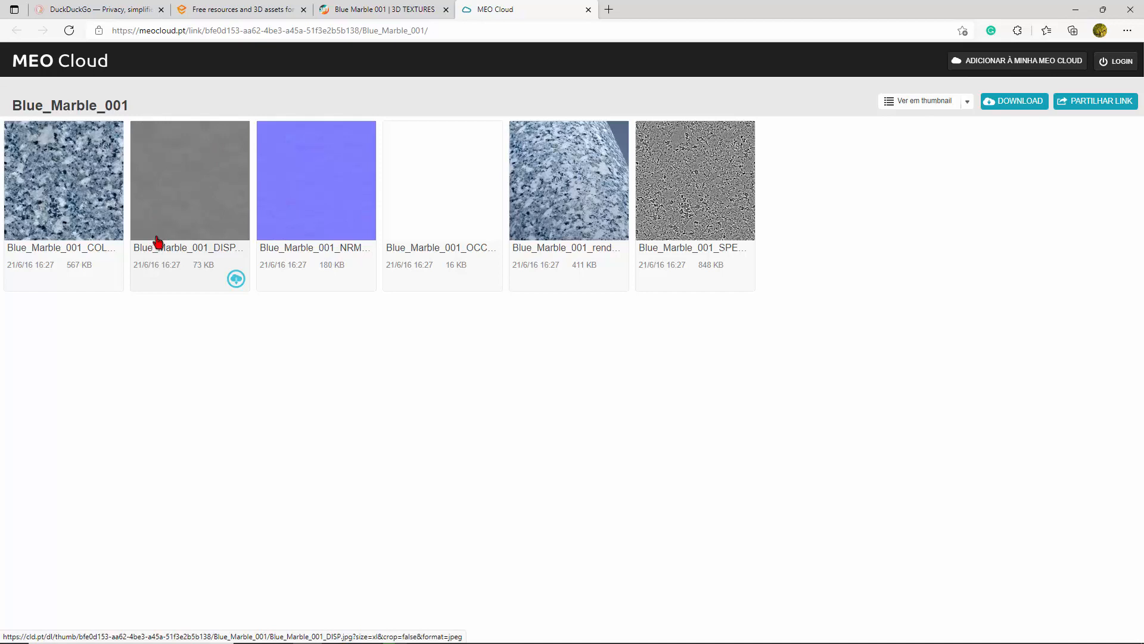
click(236, 280)
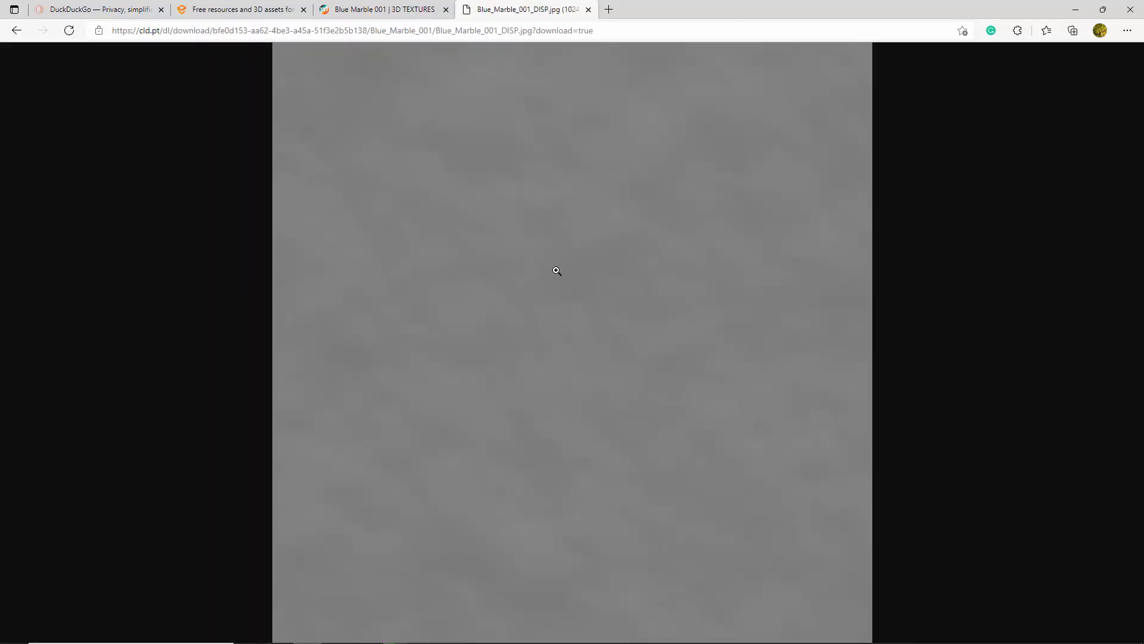
right_click(557, 271)
click(617, 305)
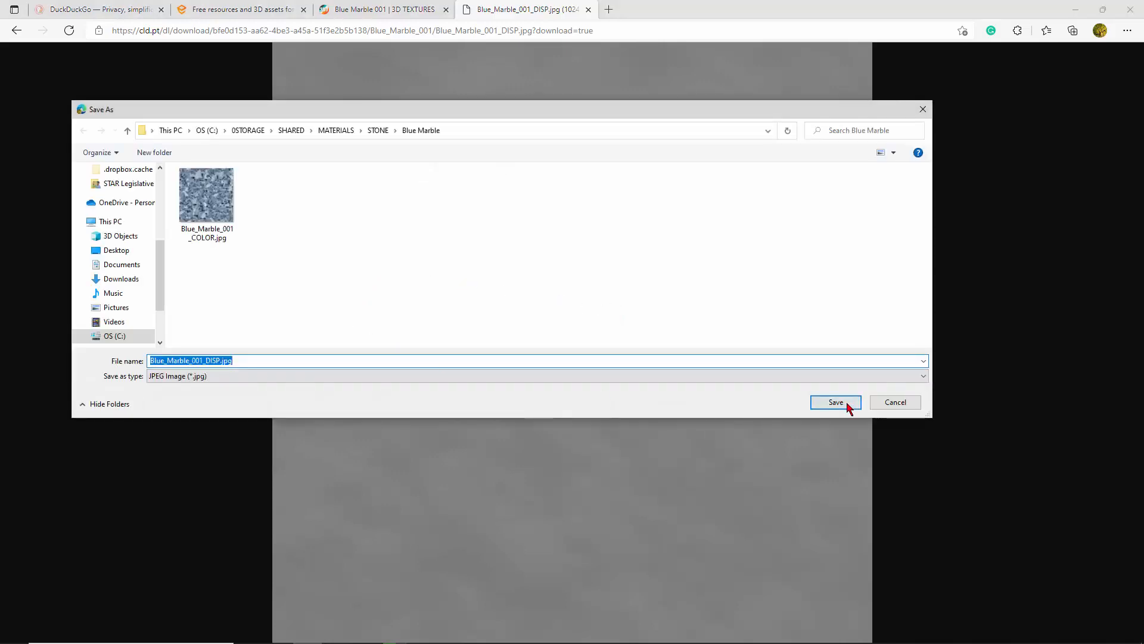
click(847, 404)
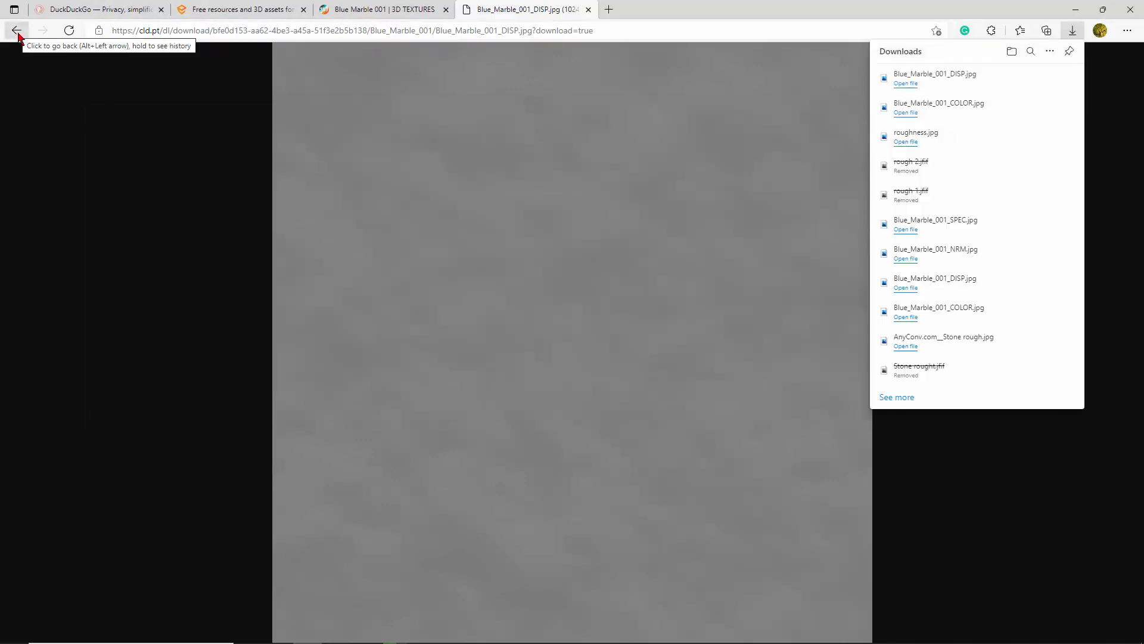
Step: Return to the online map folder and save the specularity map Blue_Marble_001_SPEC.jpg in the Blue Marble folder
click(16, 32)
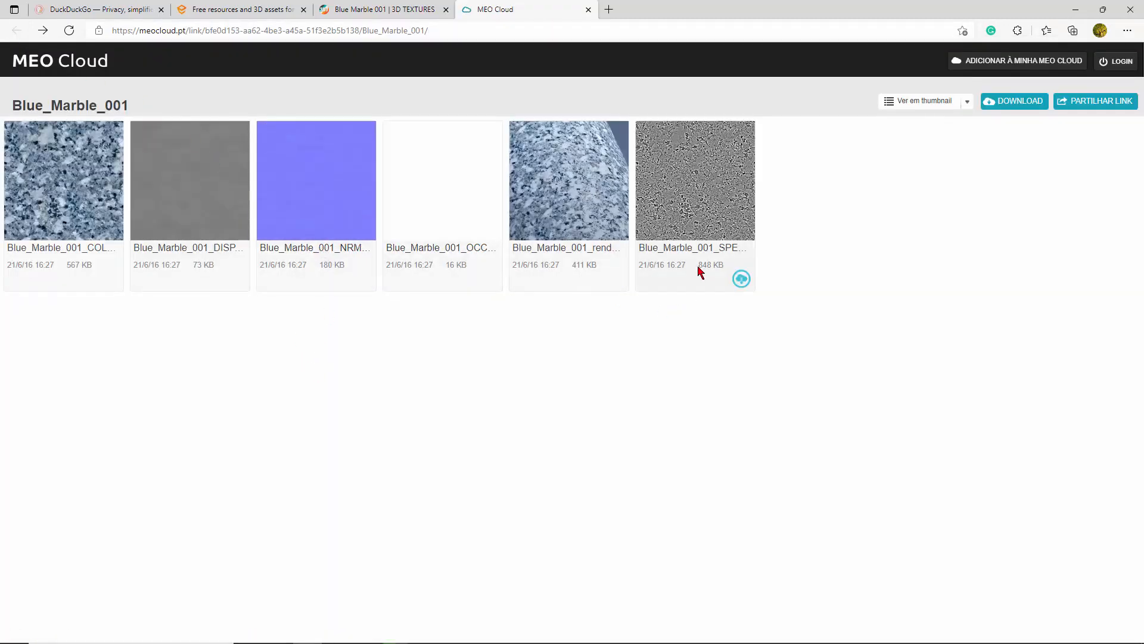
click(742, 280)
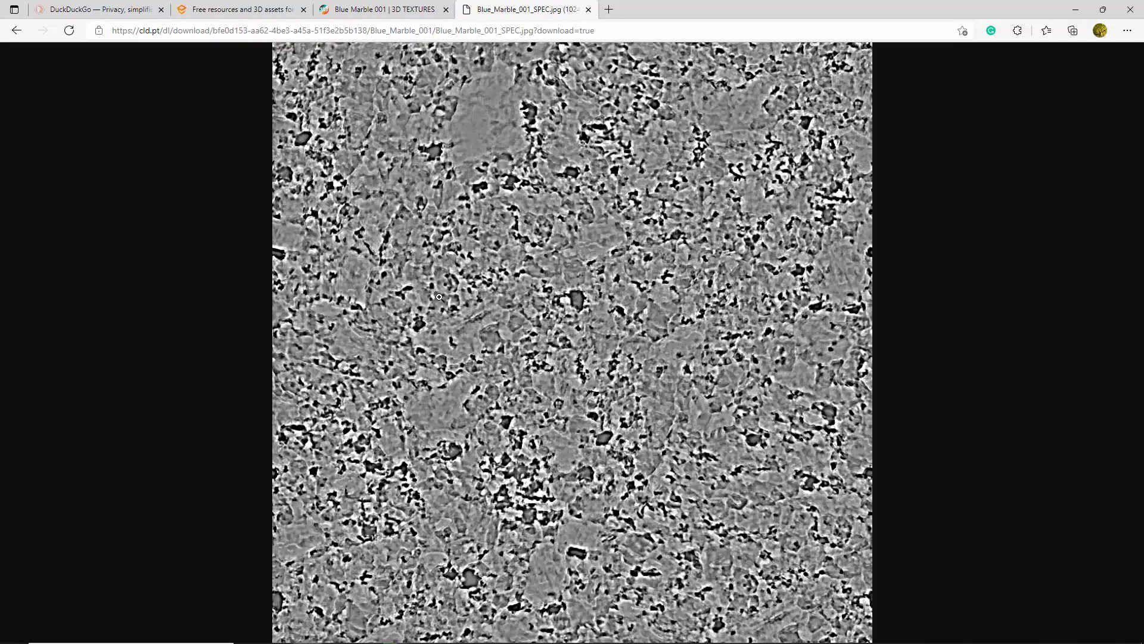
right_click(365, 157)
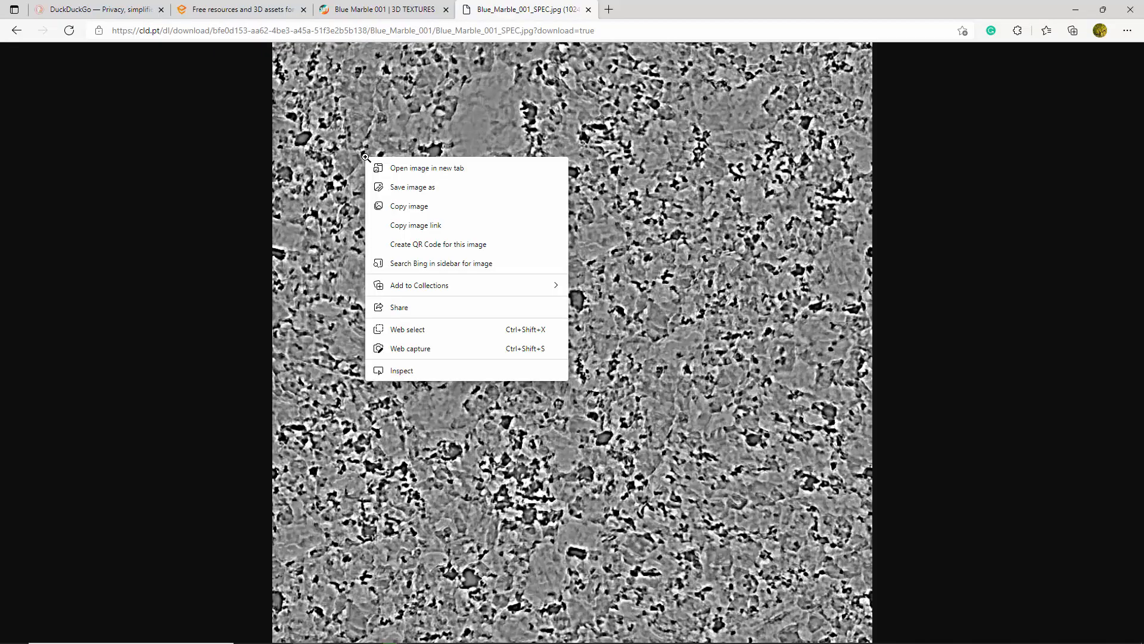
click(426, 197)
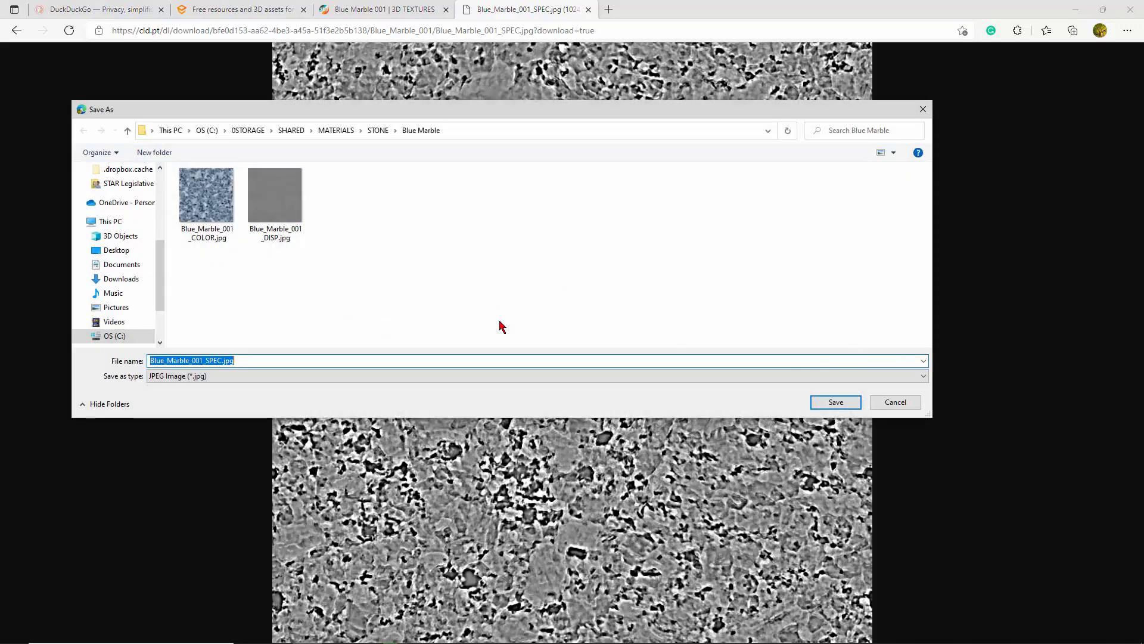
click(839, 408)
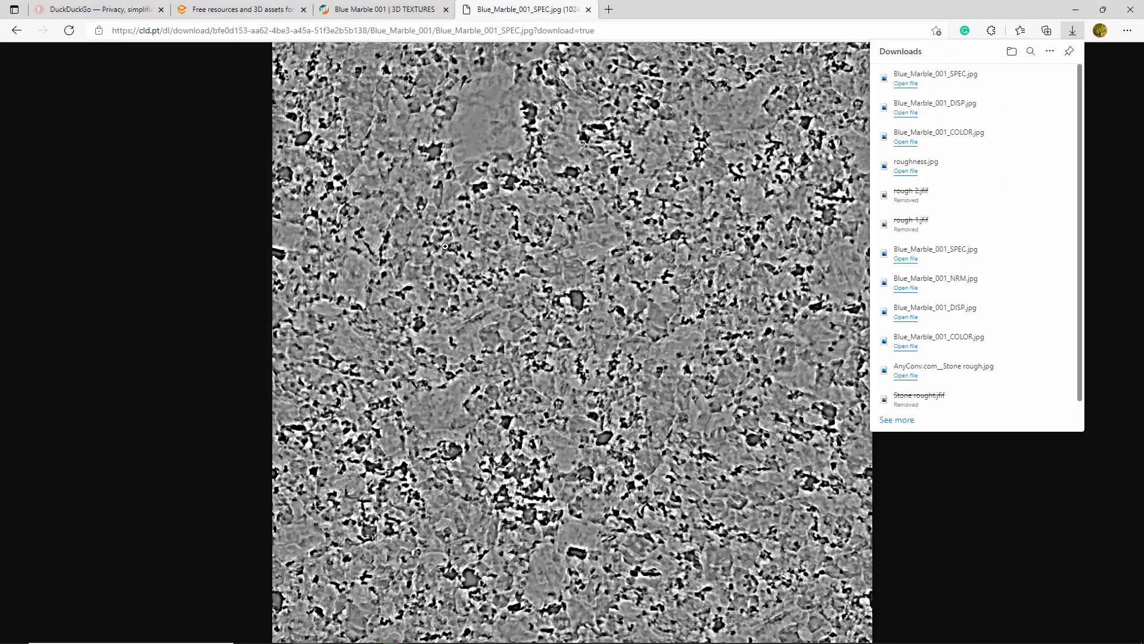
Step: Switch to Photoshop and open Blue_Marble_001_COLOR.jpg from the STONE > Blue Marble folder
click(1078, 11)
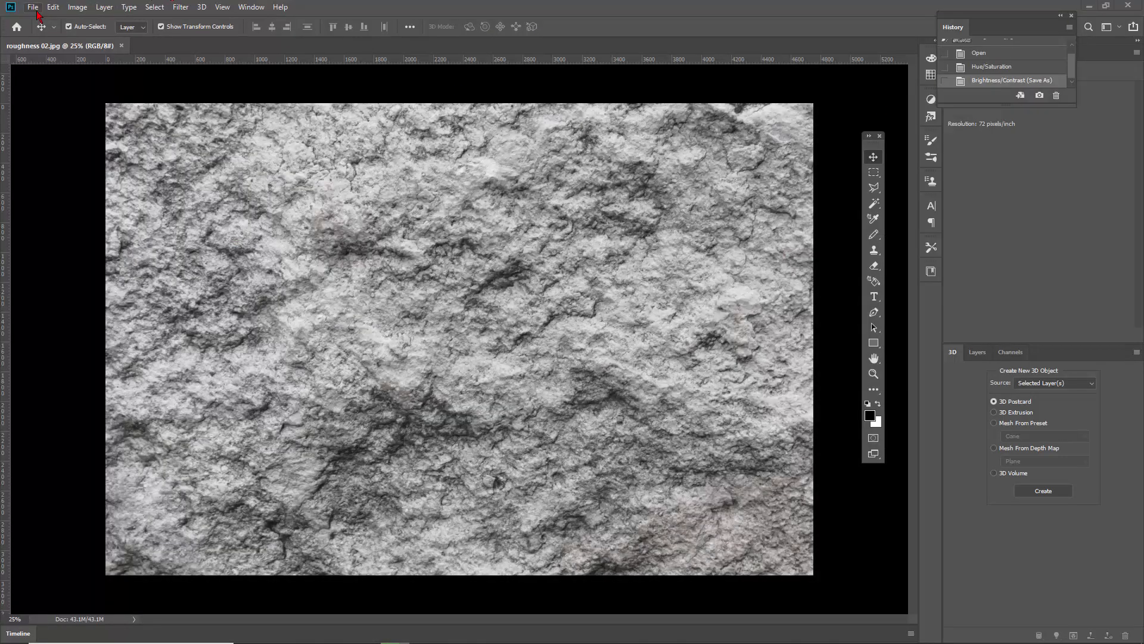
click(37, 11)
click(45, 32)
click(271, 32)
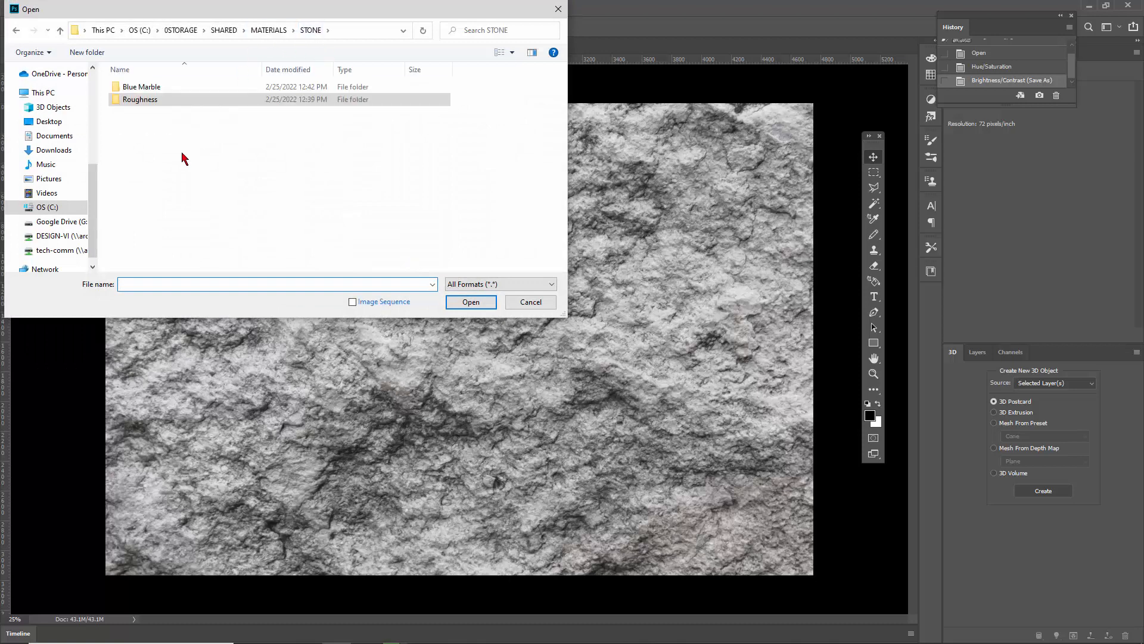
double_click(153, 96)
click(142, 109)
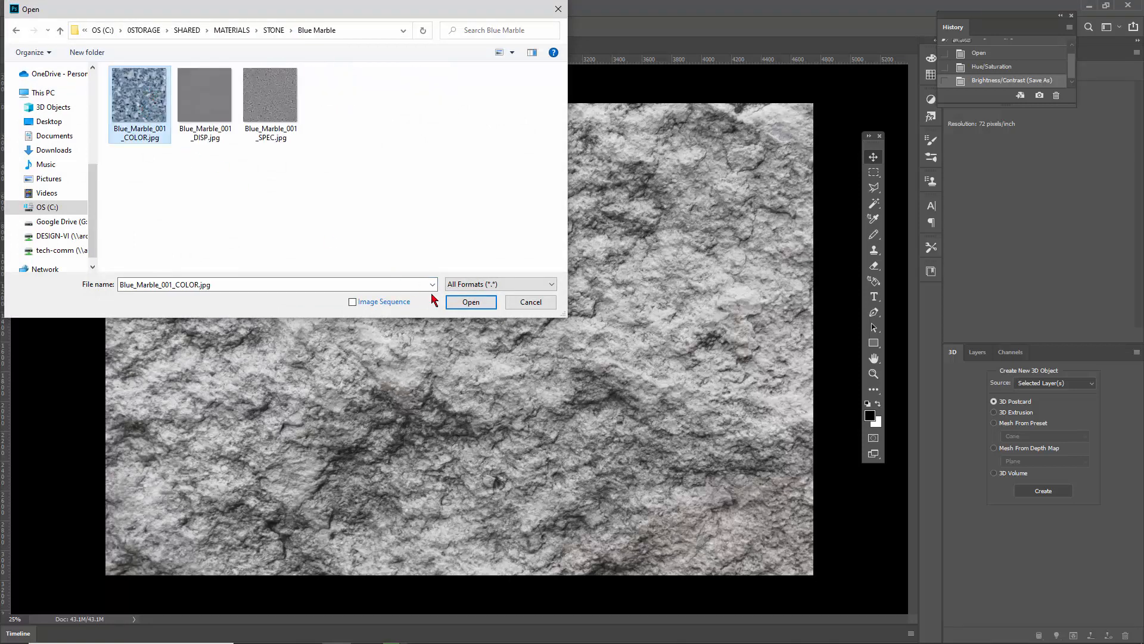
click(478, 303)
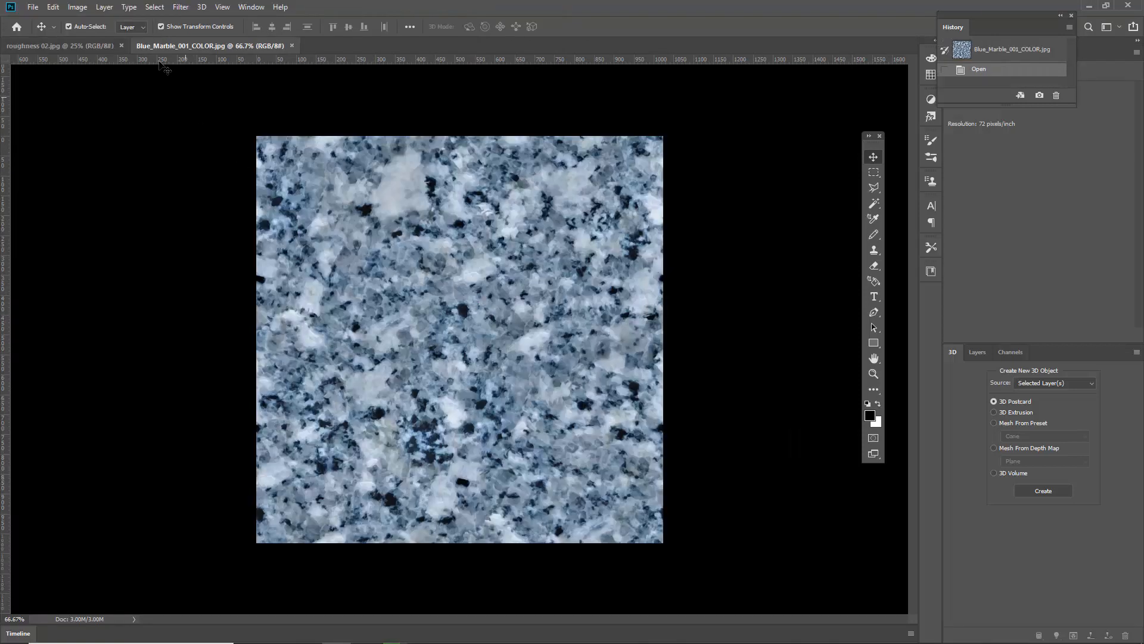
Step: Preview the Offset filter with Wrap Around on the marble color map to examine its seams, without applying it
click(180, 7)
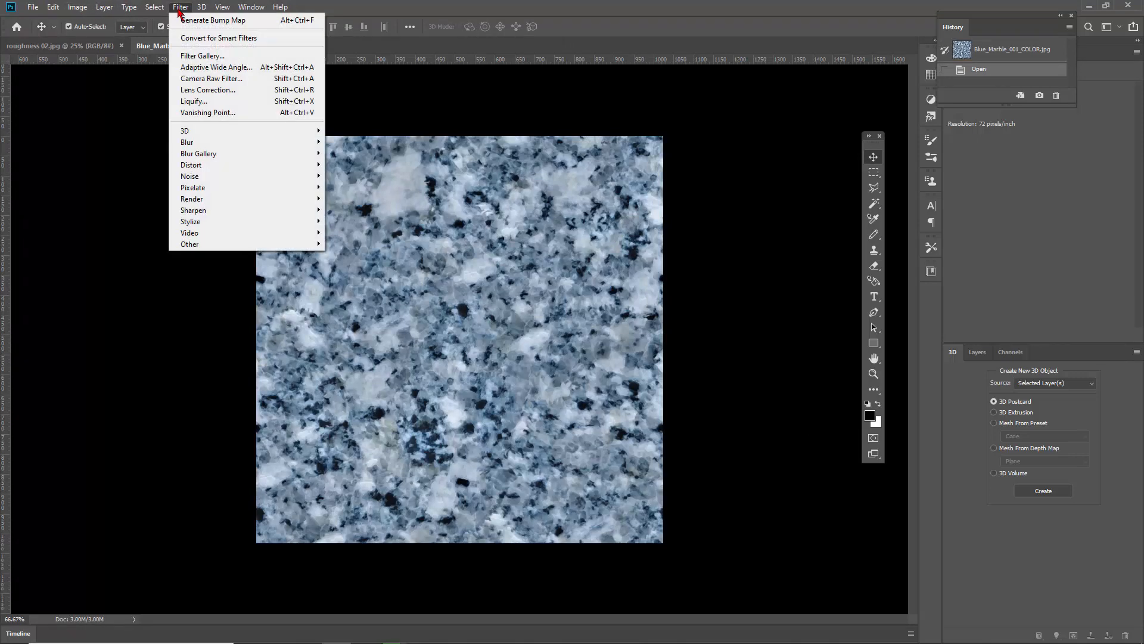
mouse_move(210, 246)
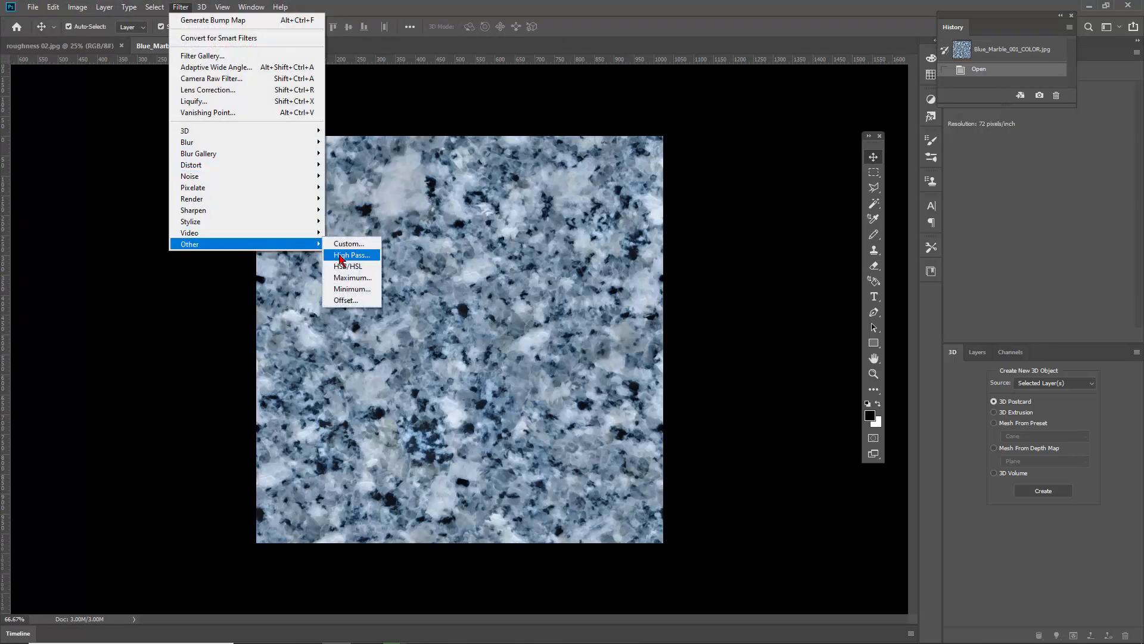
click(346, 300)
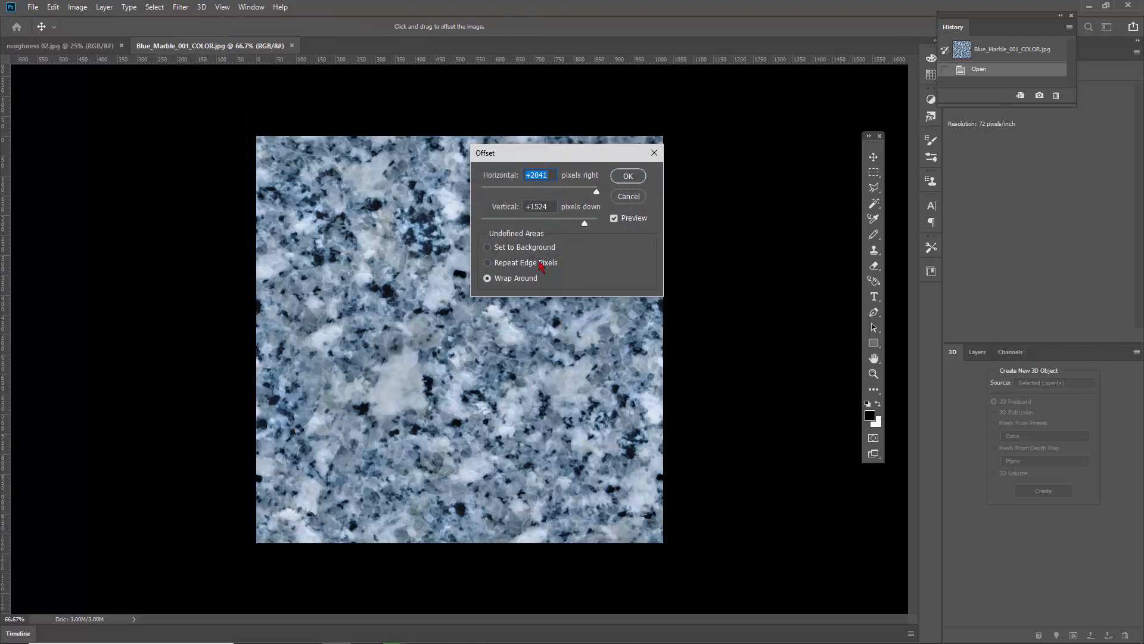
drag(595, 146, 641, 230)
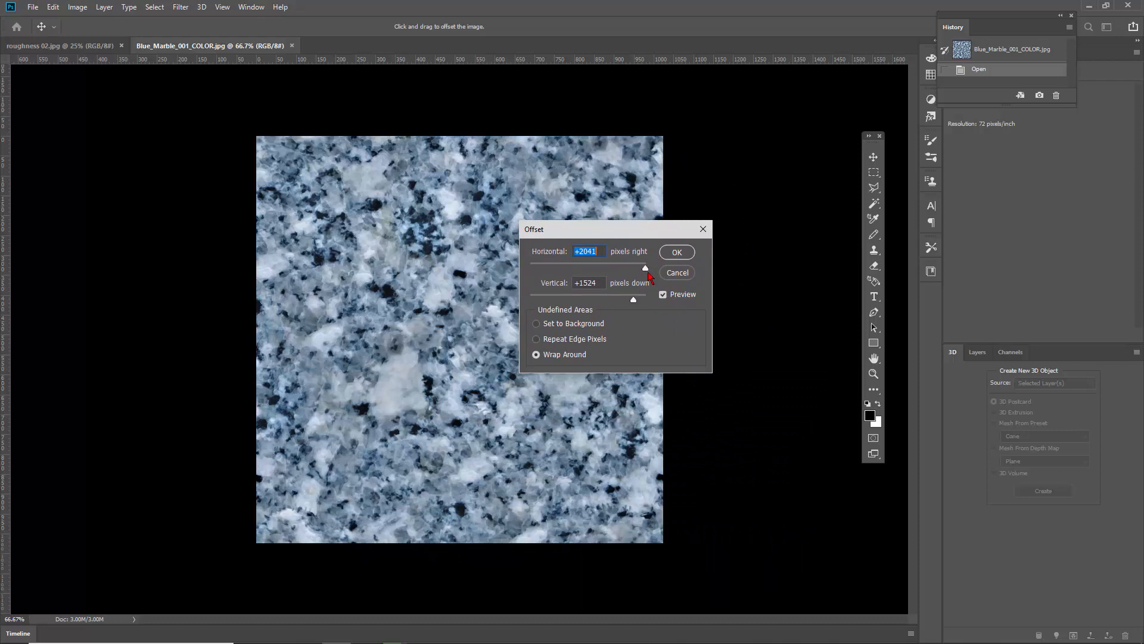
mouse_move(633, 275)
mouse_down()
mouse_move(608, 276)
mouse_move(642, 280)
mouse_up()
click(679, 274)
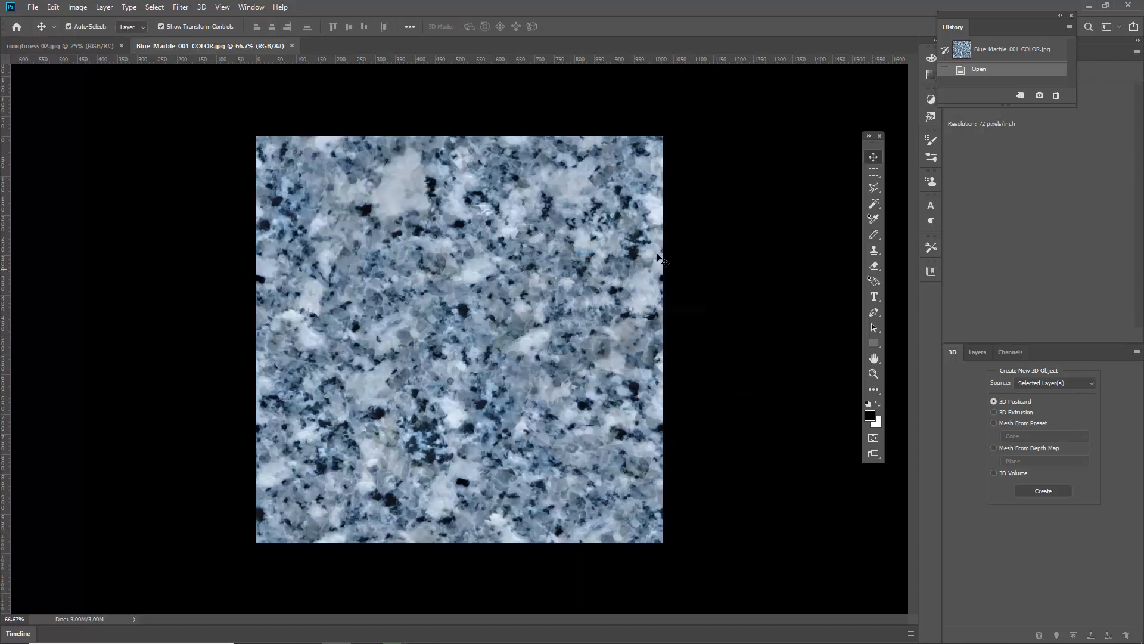
Step: Switch to Revit and close the 3D View Per and z OPEN views of the Sandbox working project
click(1090, 9)
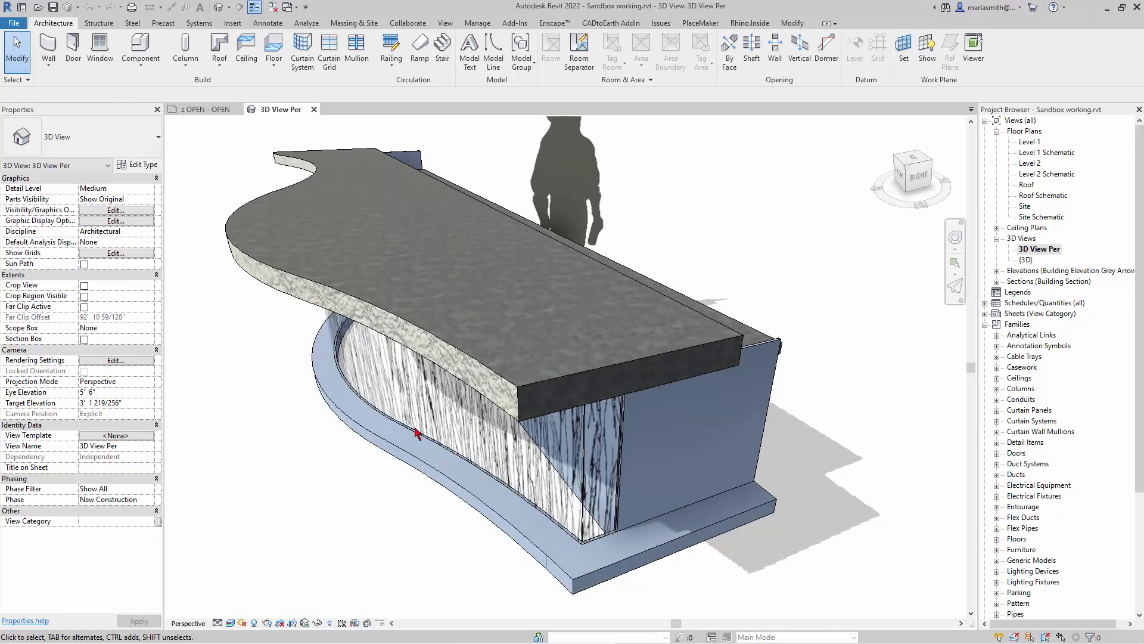
scroll(416, 431, down, 8)
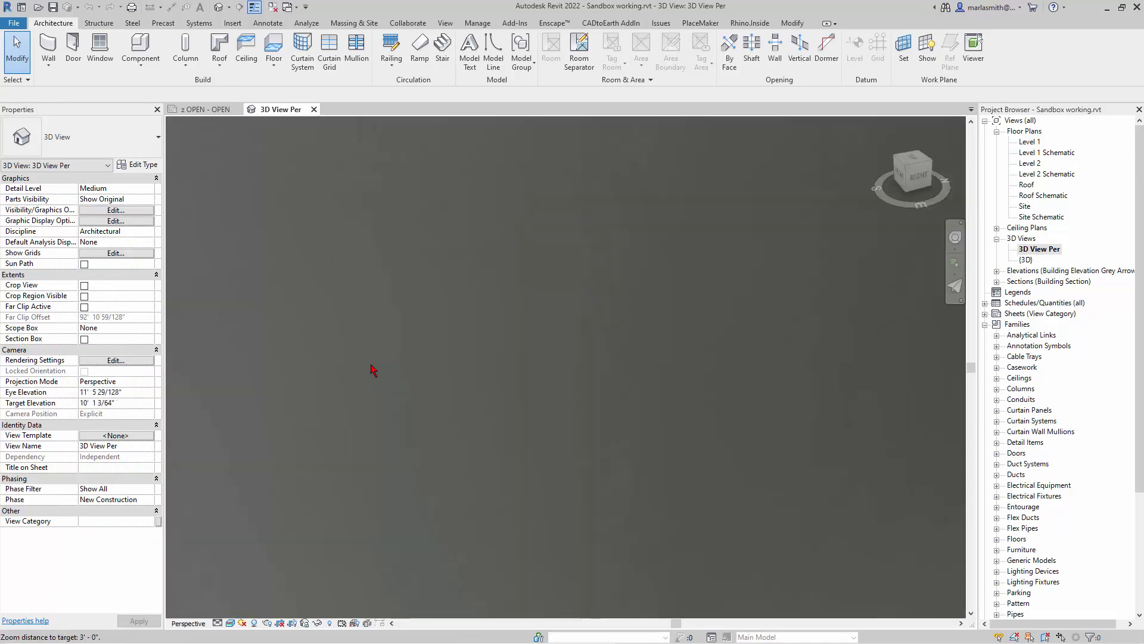
scroll(376, 373, down, 4)
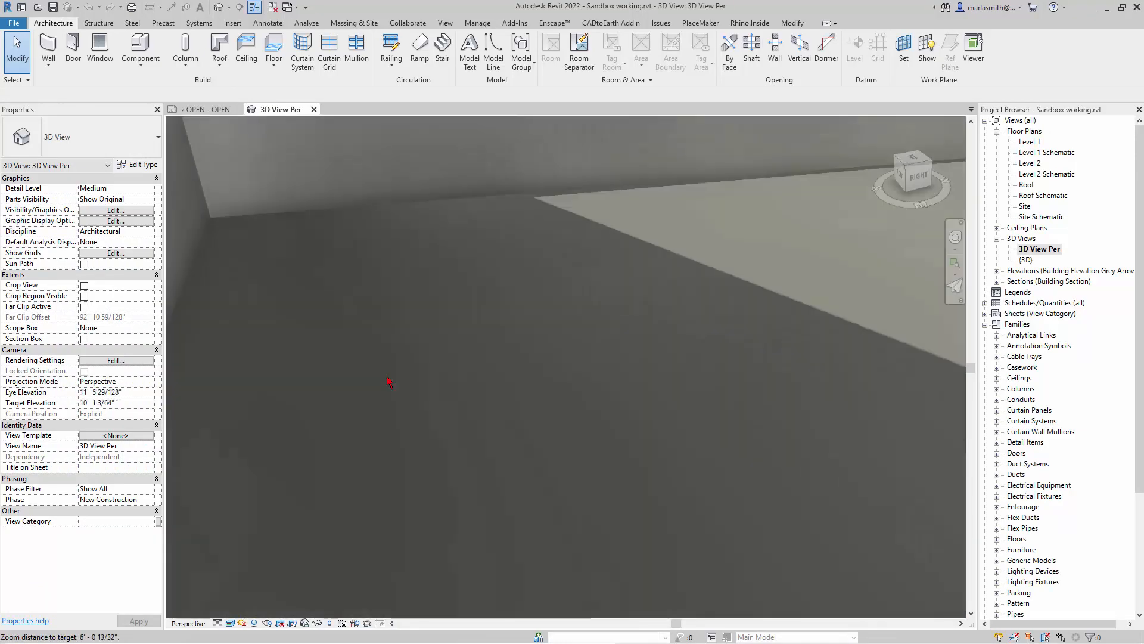
scroll(390, 380, down, 10)
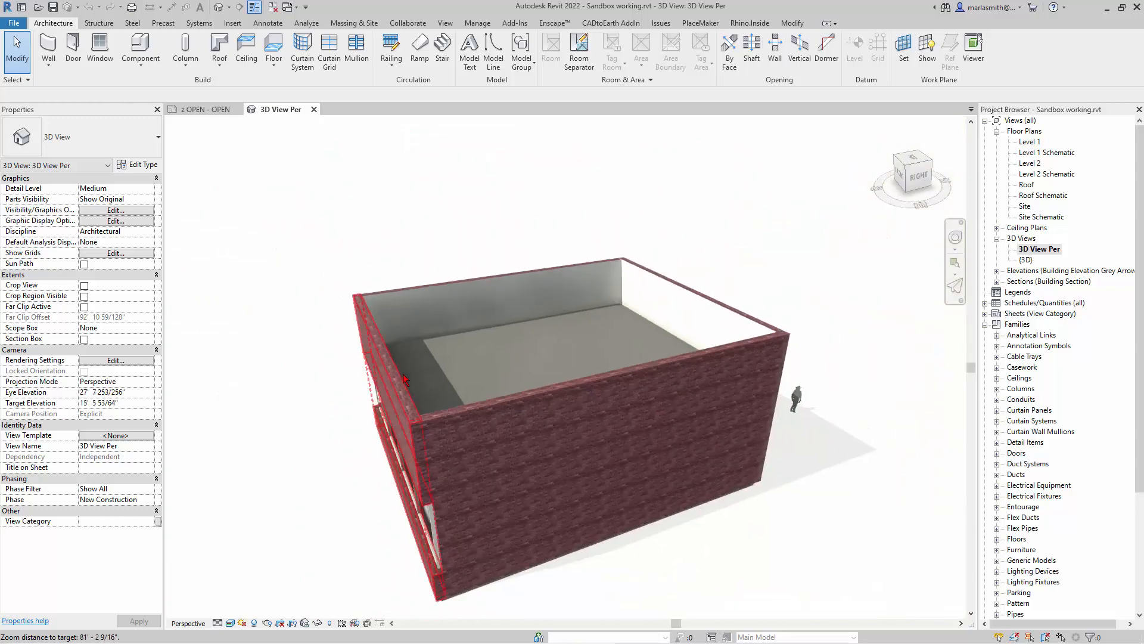
scroll(376, 411, down, 3)
shift+middle_drag(315, 440, 430, 475)
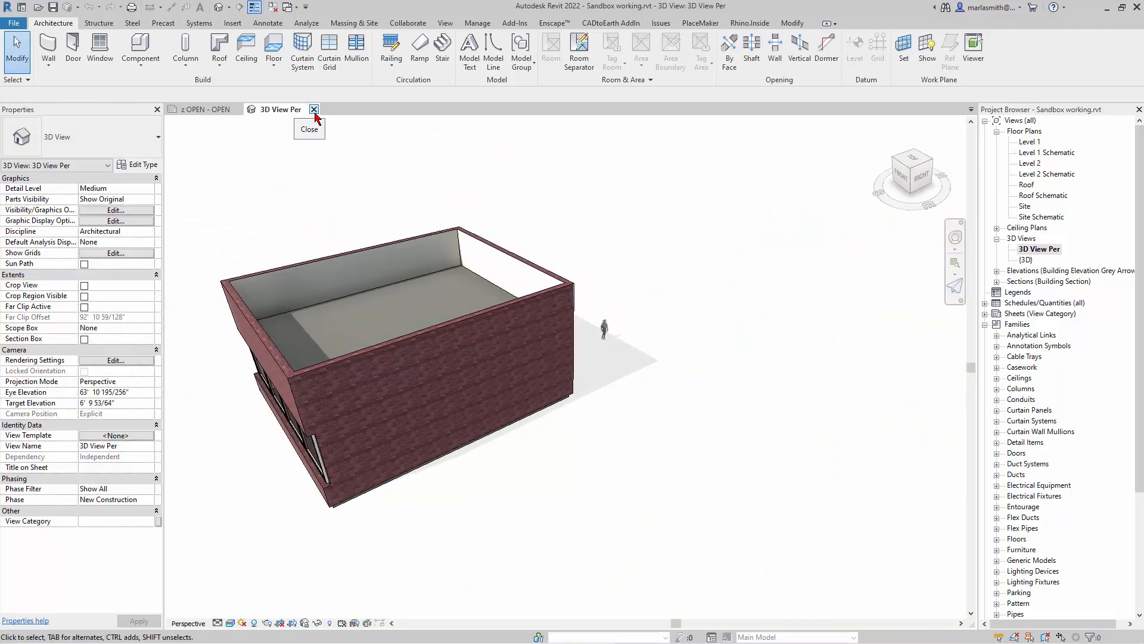
click(313, 109)
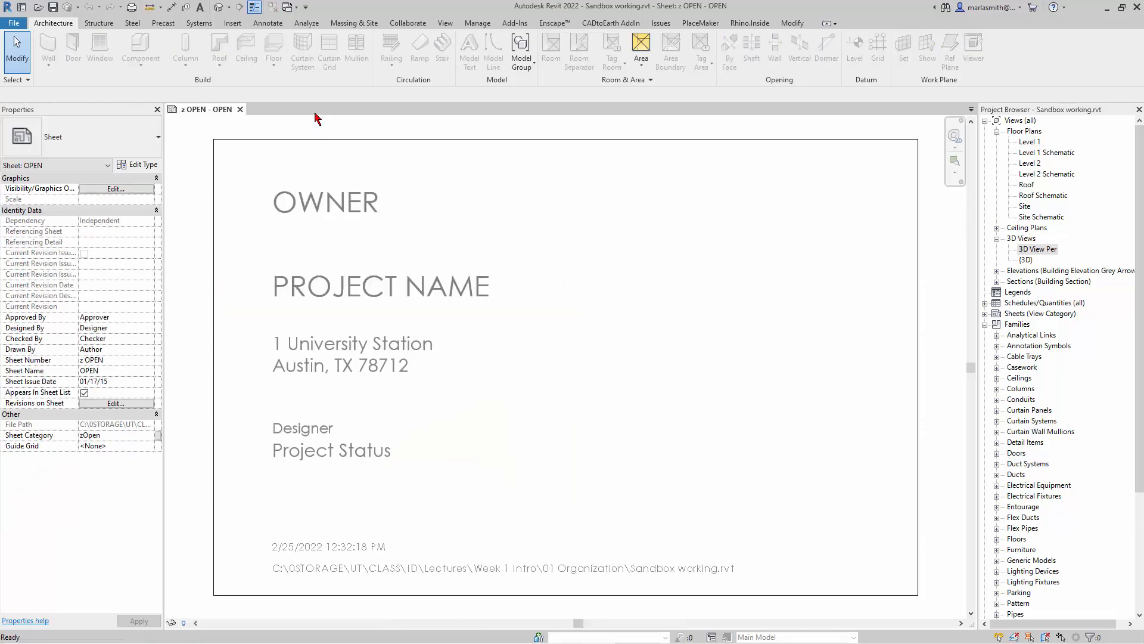
click(240, 110)
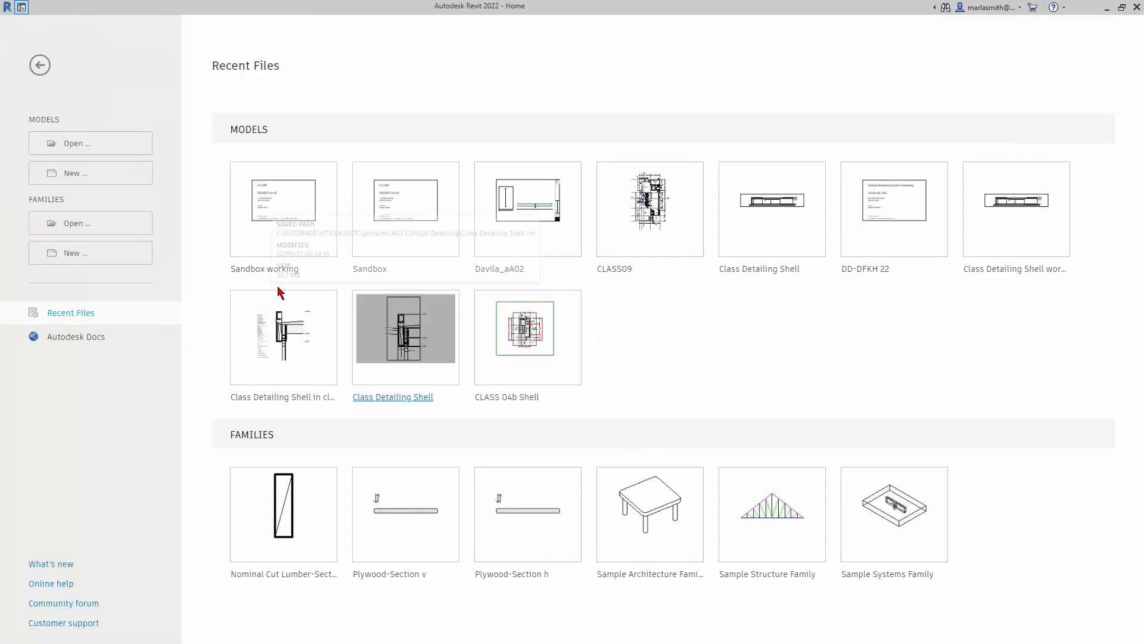
Step: Open the recent Sandbox model and display its default 3D view, looking at the glazed front from a lower angle
click(367, 270)
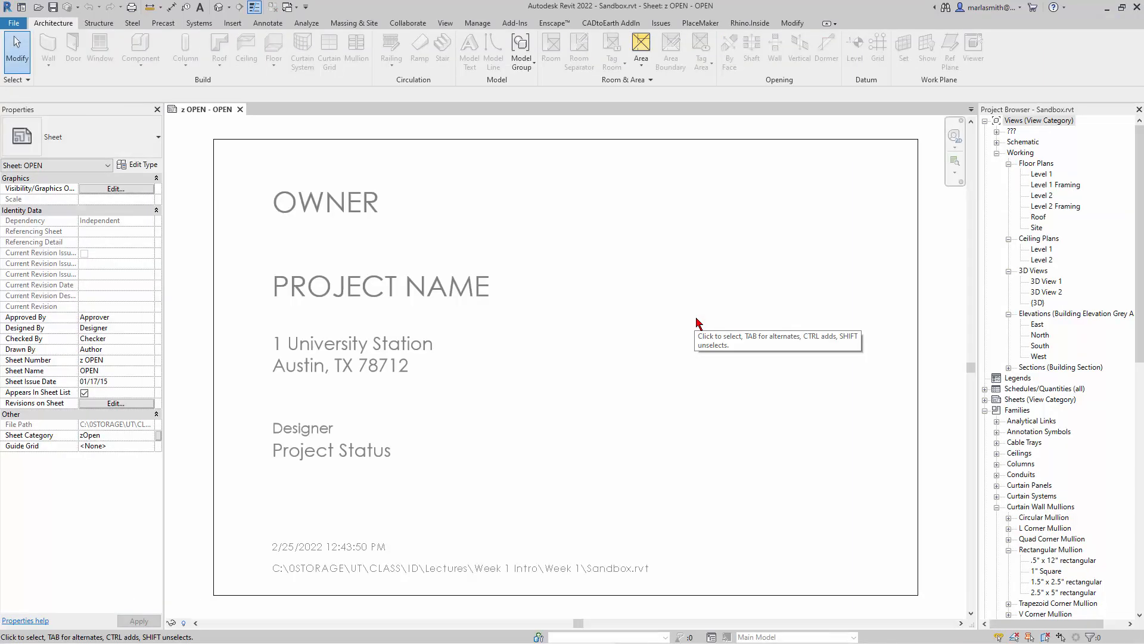
click(219, 7)
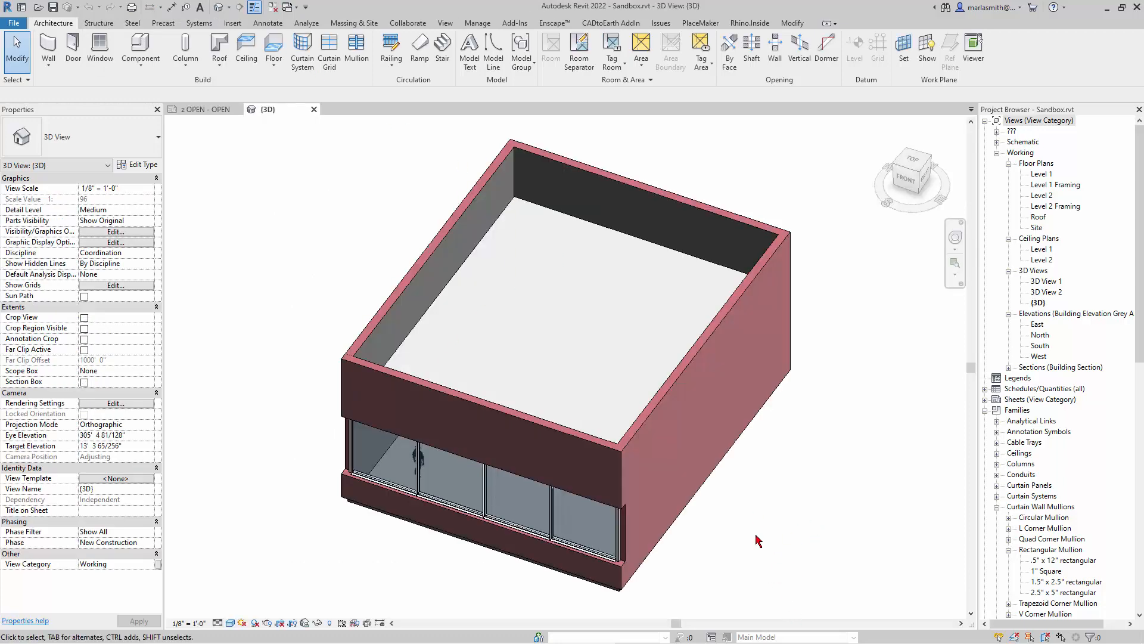
shift+middle_drag(757, 541, 918, 393)
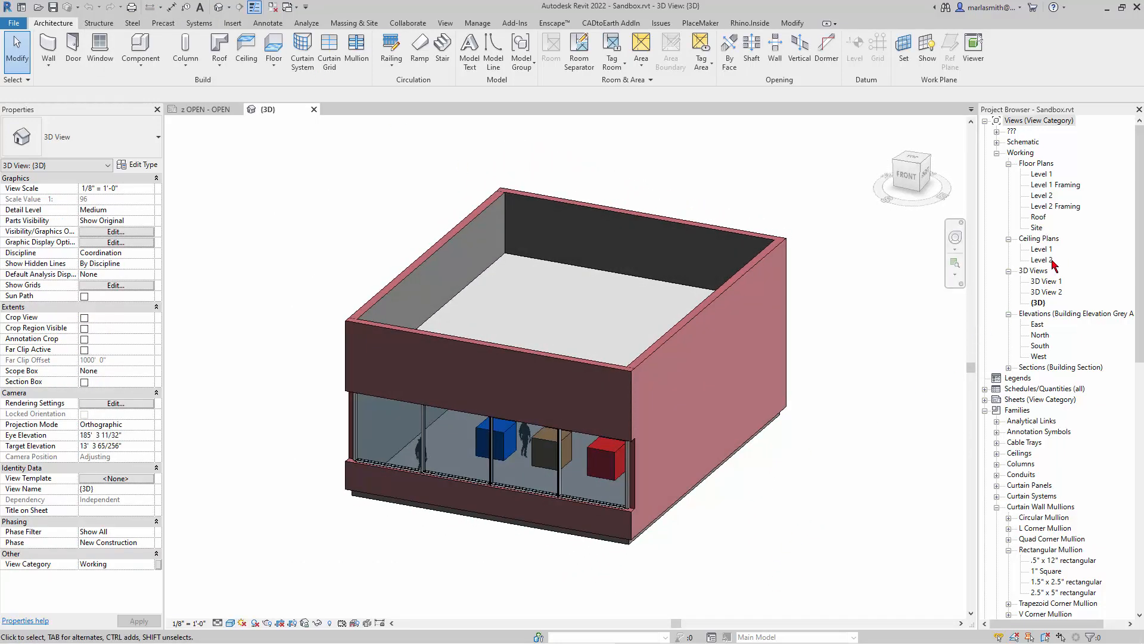
Step: Open 3D View 2 and bring the camera inside the room, close to the boxes
double_click(1049, 292)
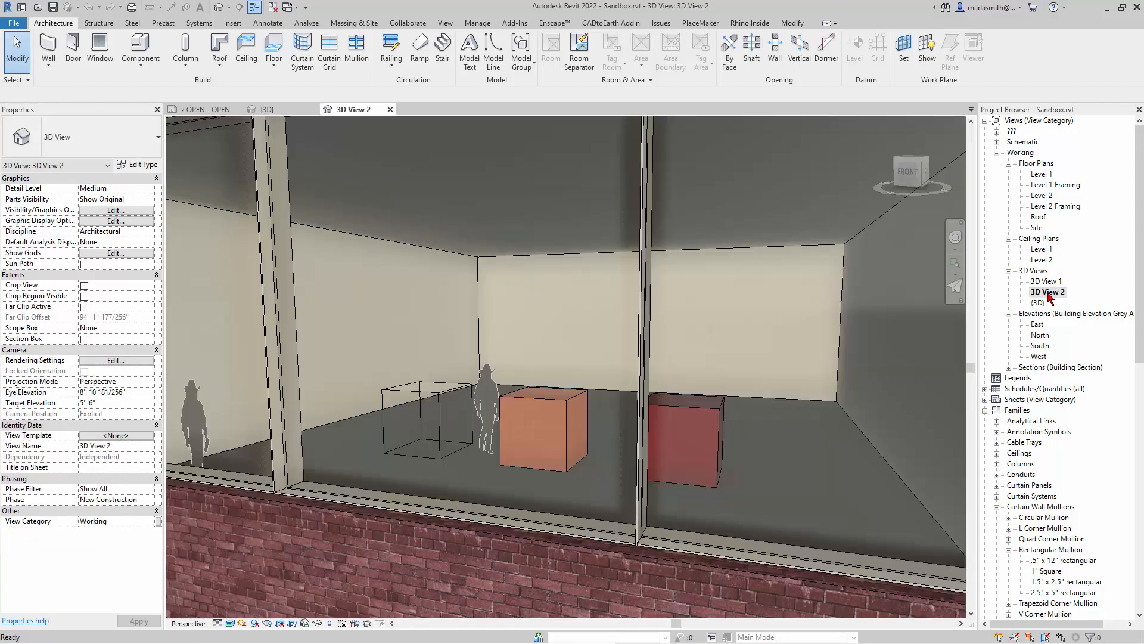
click(955, 286)
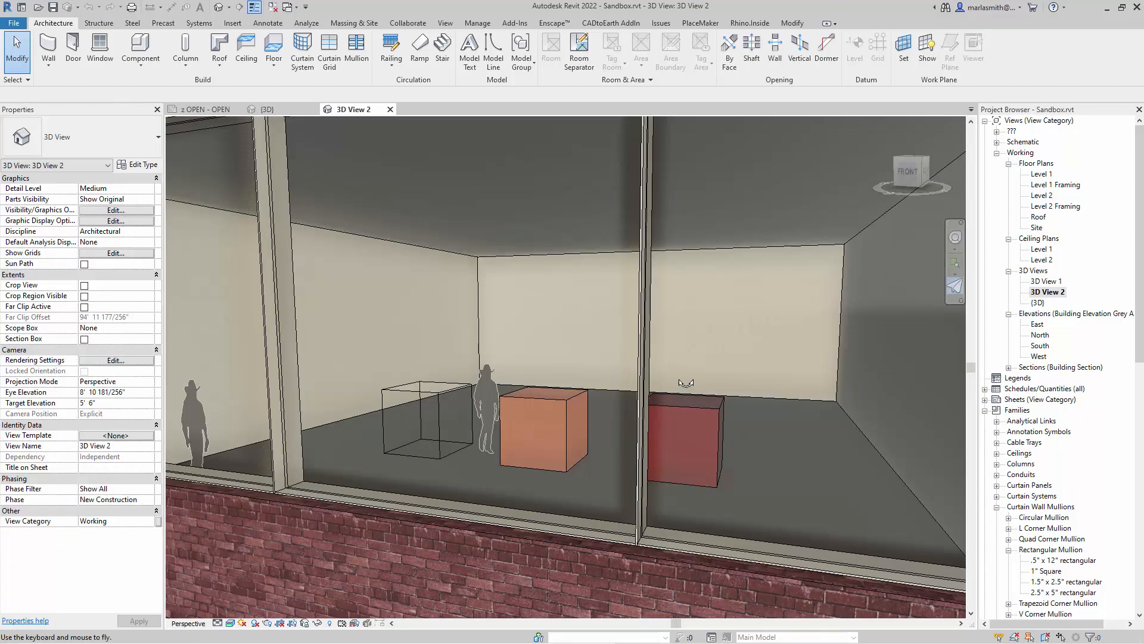
scroll(548, 467, up, 6)
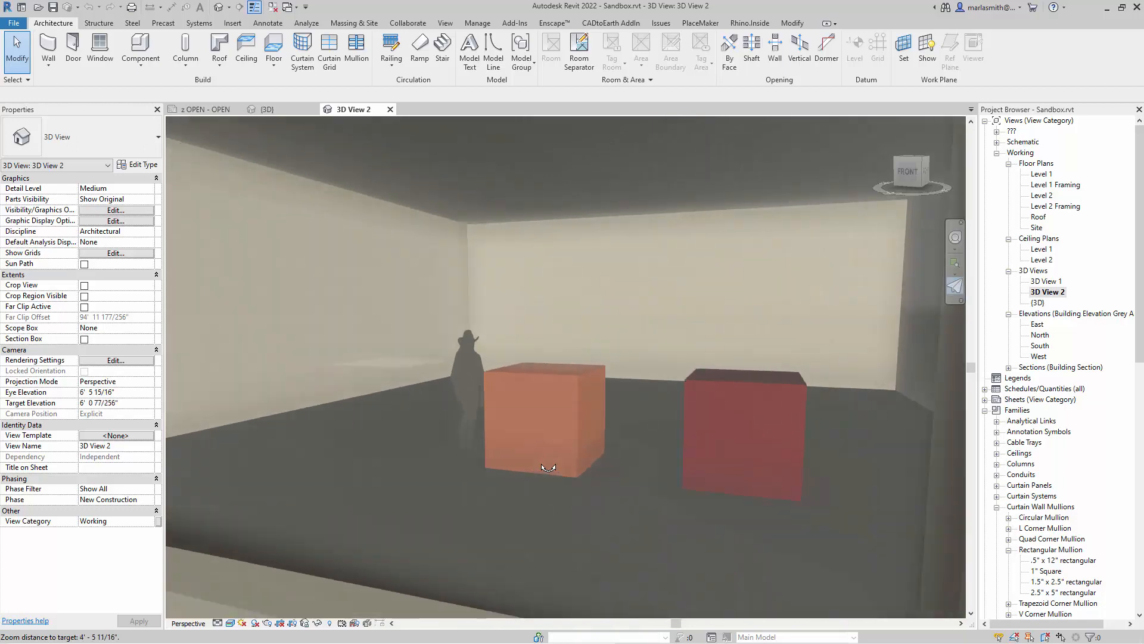
scroll(548, 468, up, 1)
mouse_move(559, 415)
mouse_down()
mouse_move(514, 439)
mouse_move(582, 421)
mouse_move(575, 407)
mouse_up()
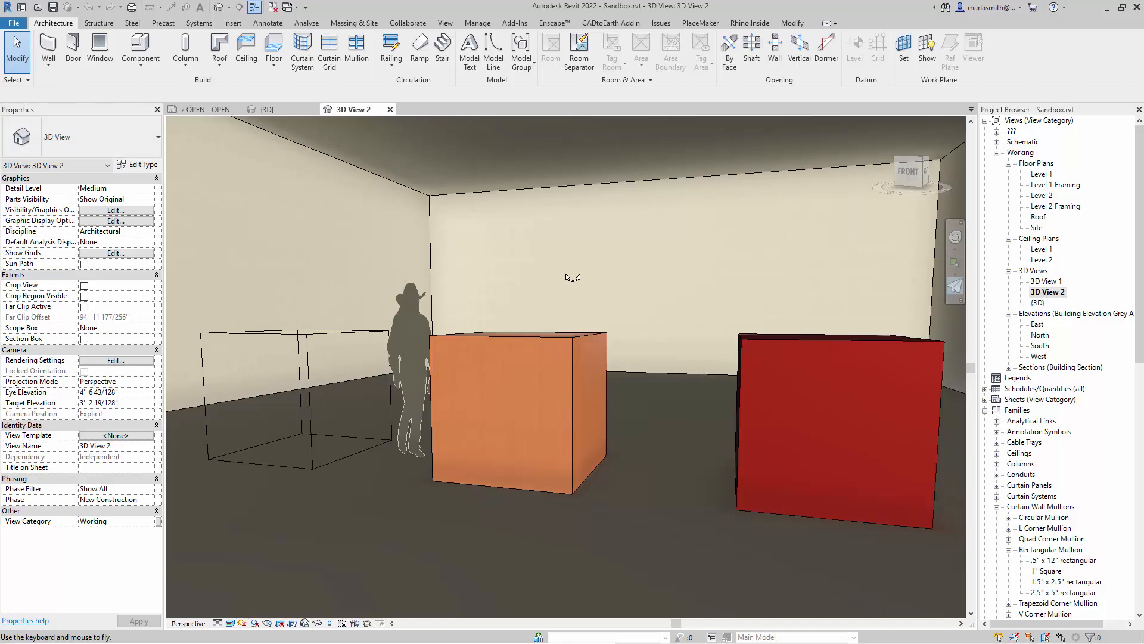
key(Escape)
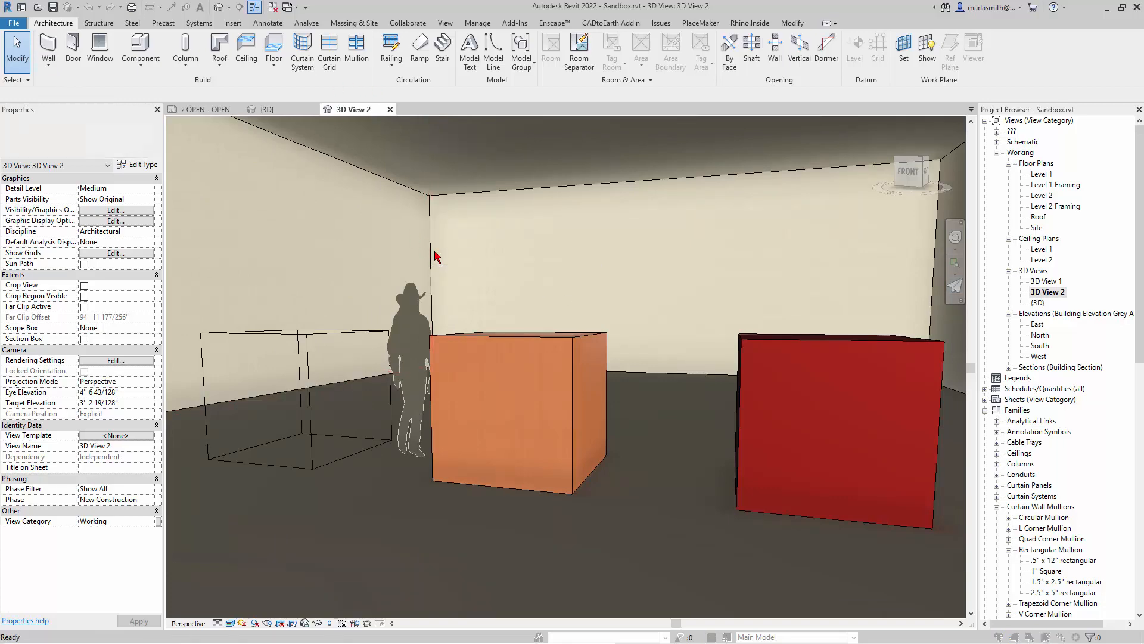
Step: Create a new project material in the Material Browser
key(m)
key(a)
key(t)
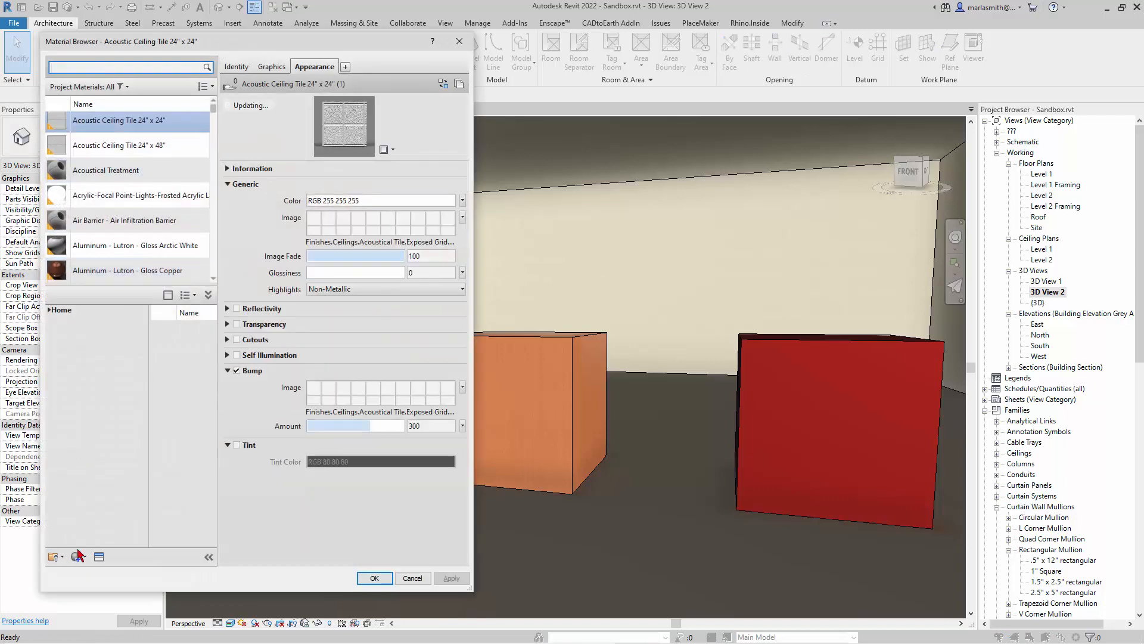
click(85, 558)
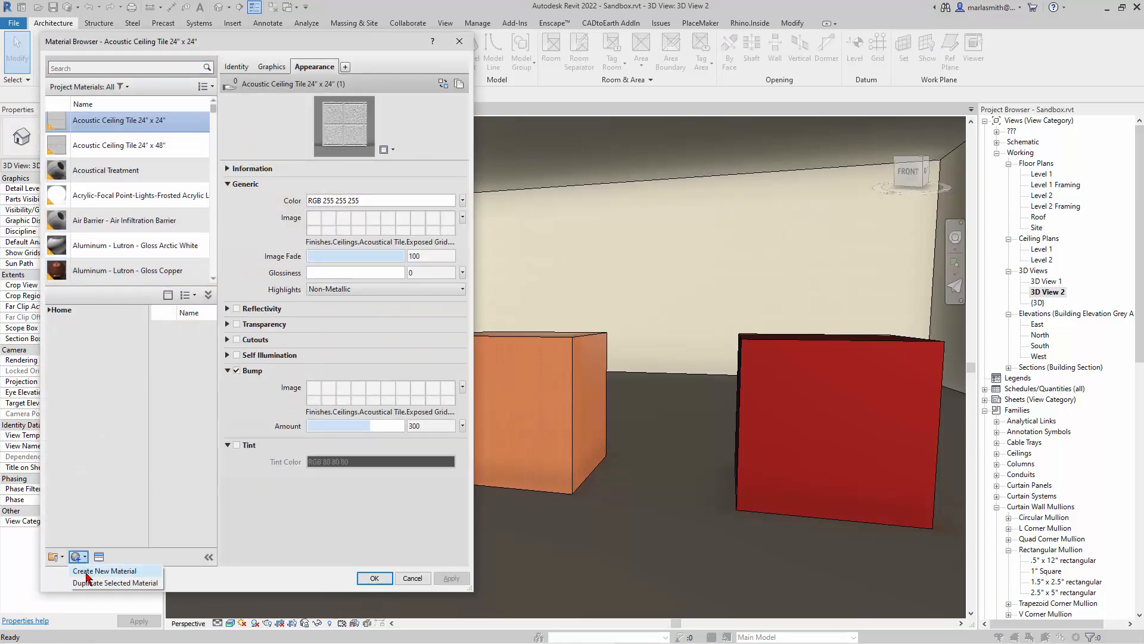
click(87, 571)
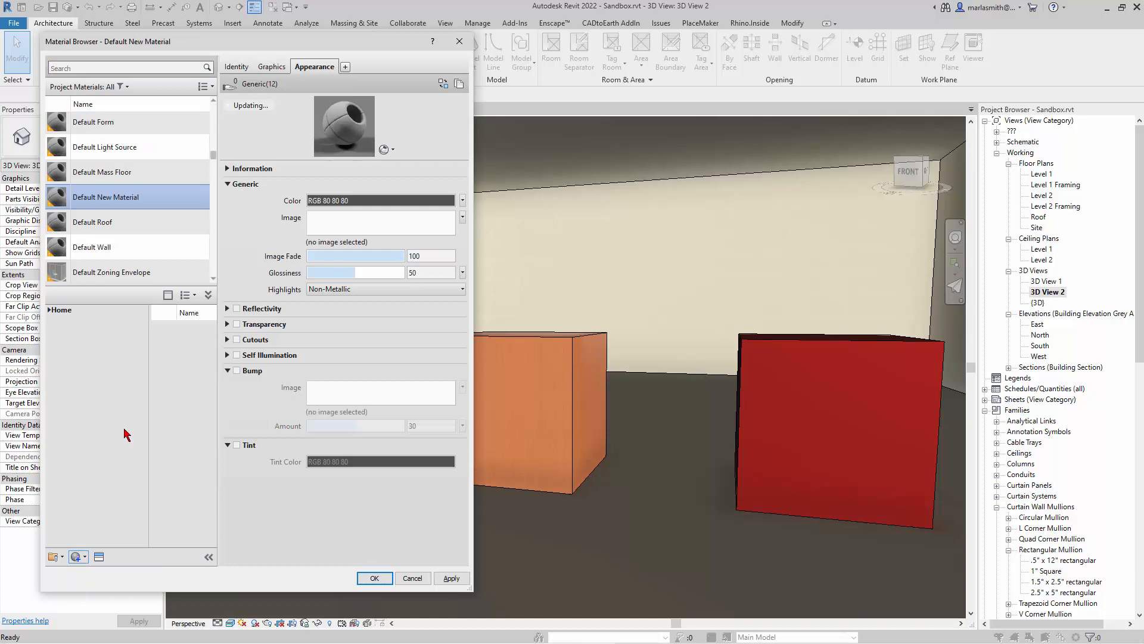
Step: Rename the new material as Marlble Blue
right_click(95, 196)
click(122, 231)
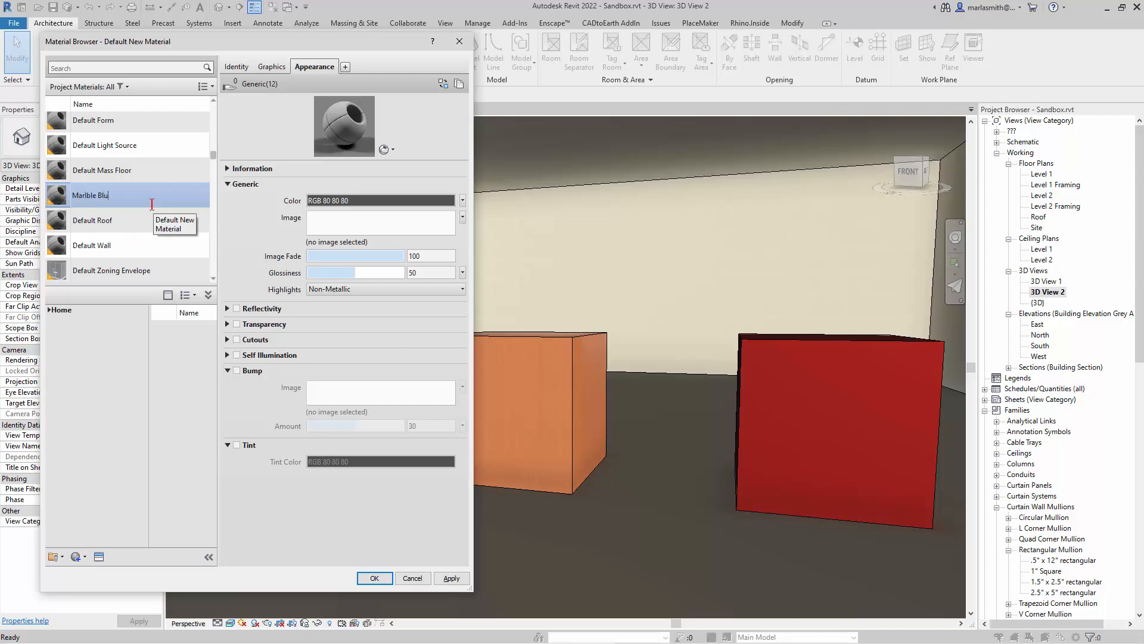
text(e)
key(Return)
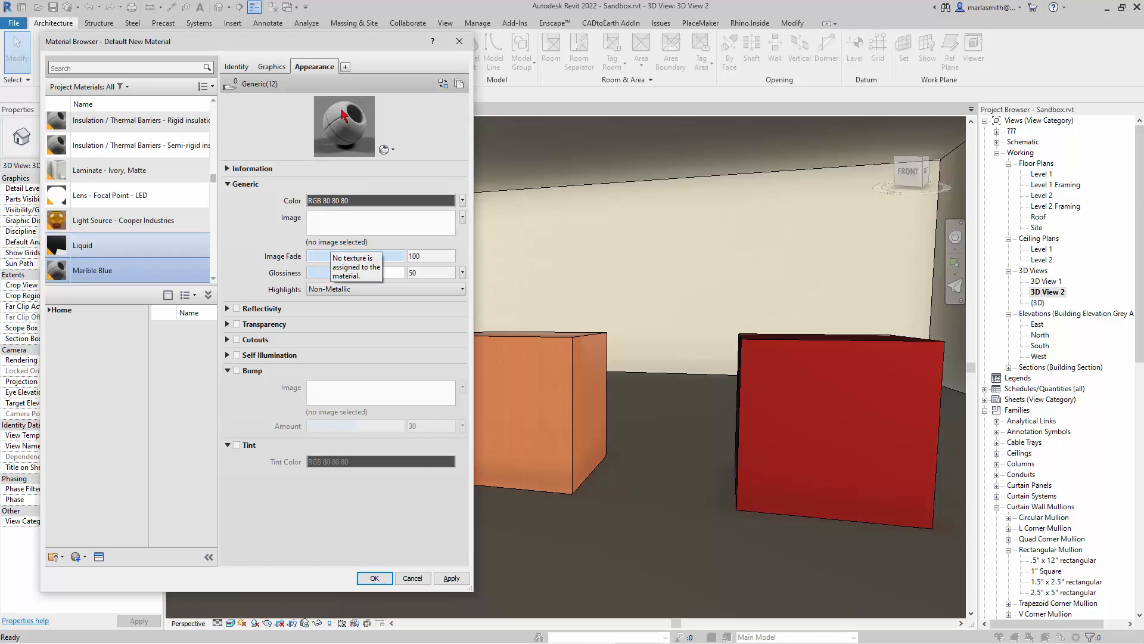
Step: Assign Blue_Marble_001_COLOR.jpg from the STONE > Blue Marble folder as the material's generic appearance image
click(344, 242)
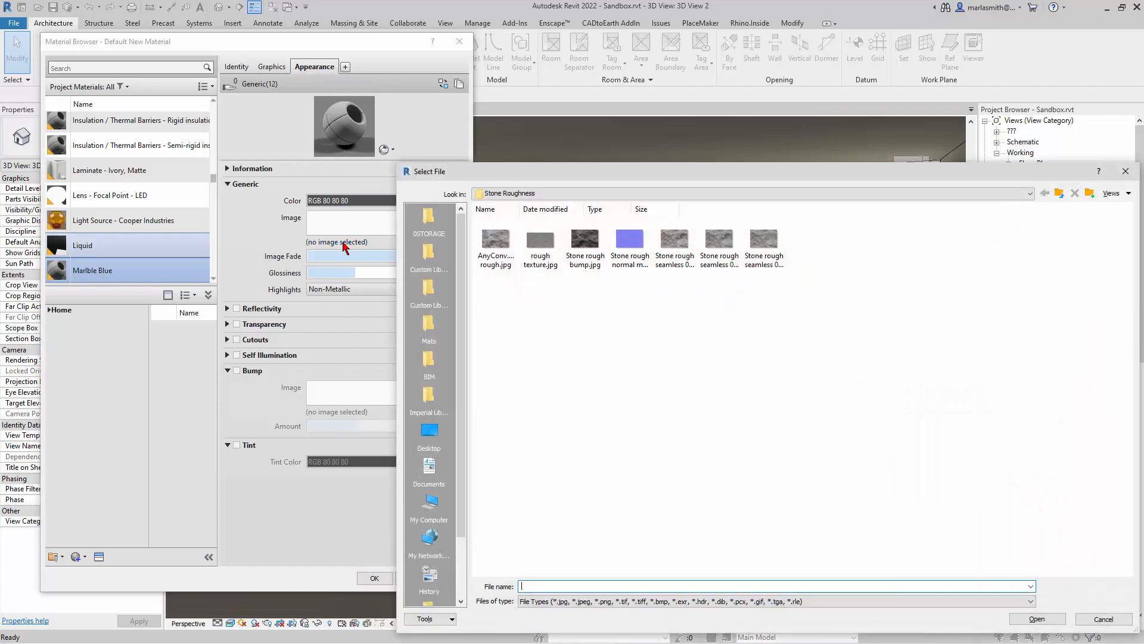
click(1060, 194)
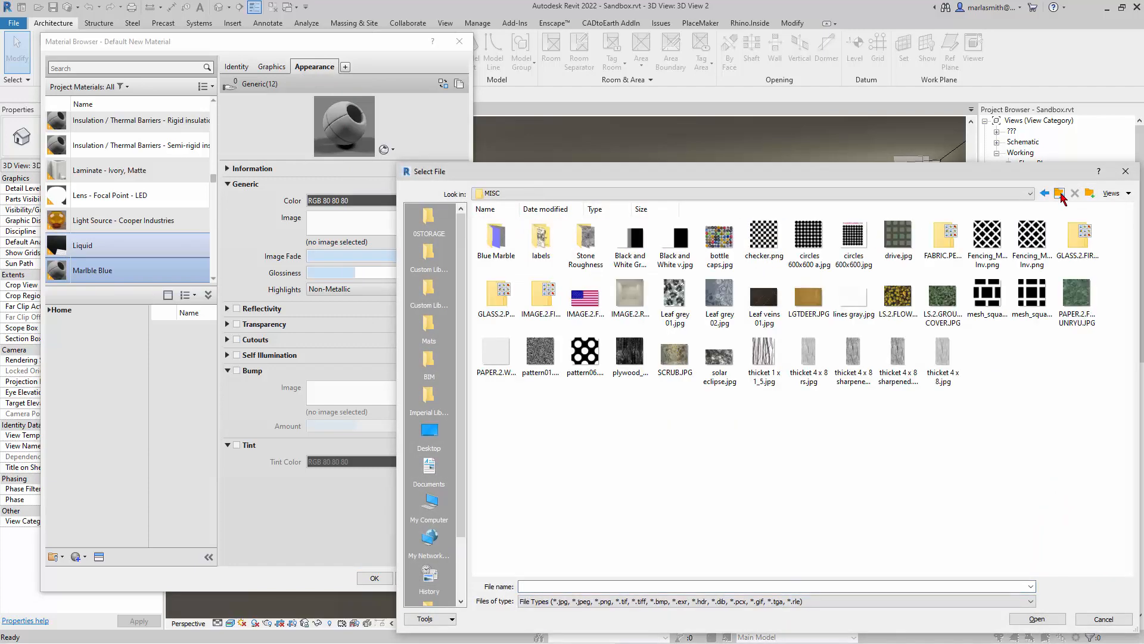
click(1060, 195)
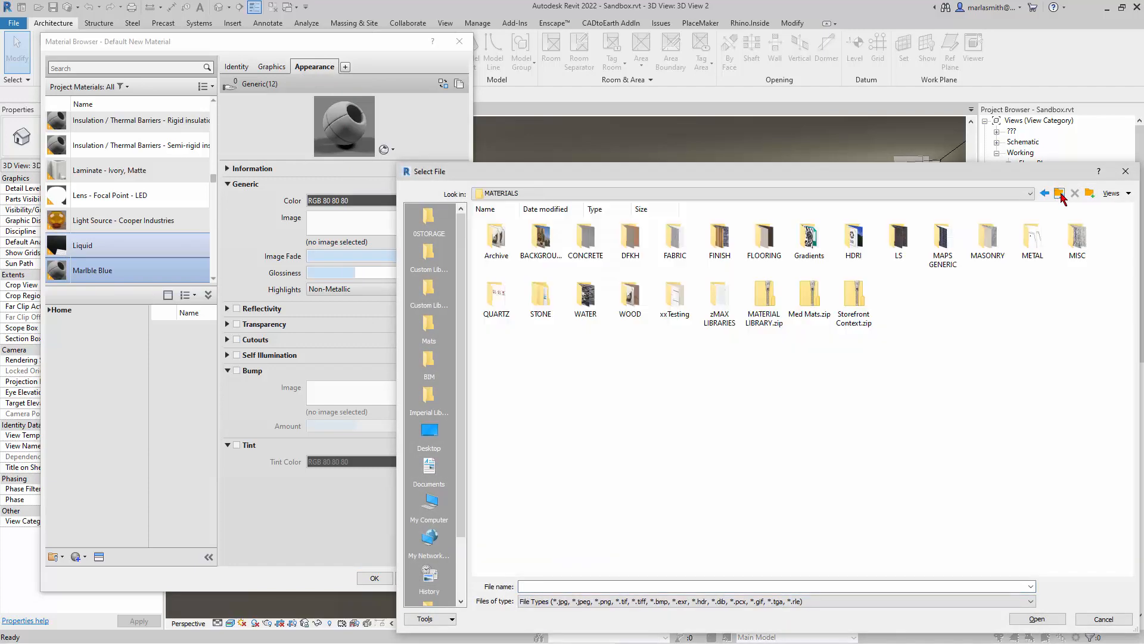
double_click(547, 310)
double_click(496, 238)
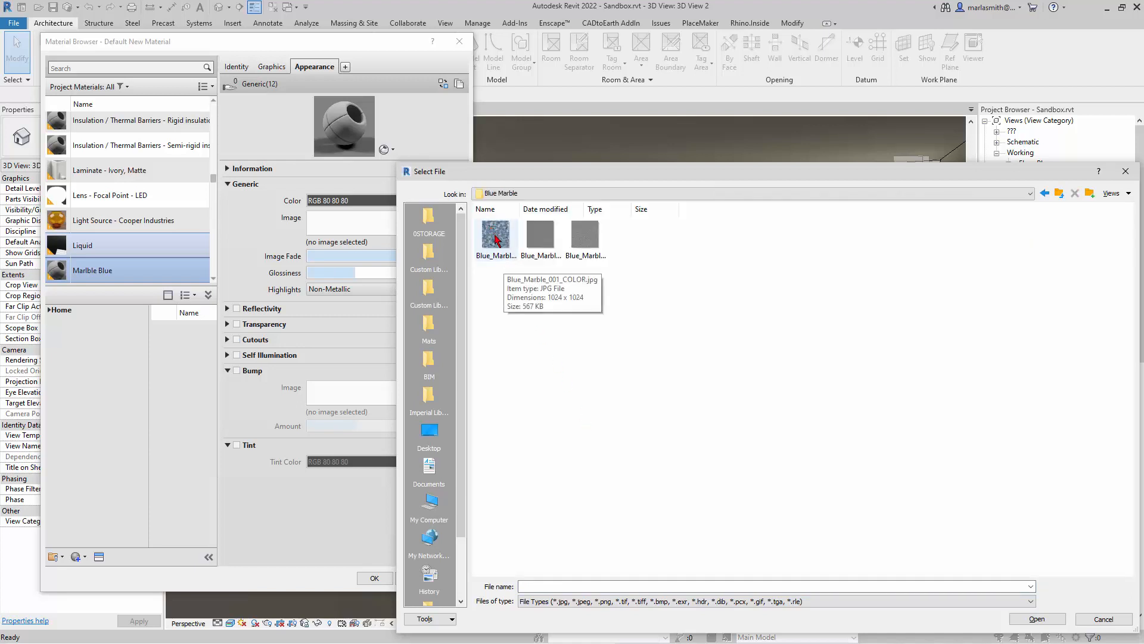
click(495, 238)
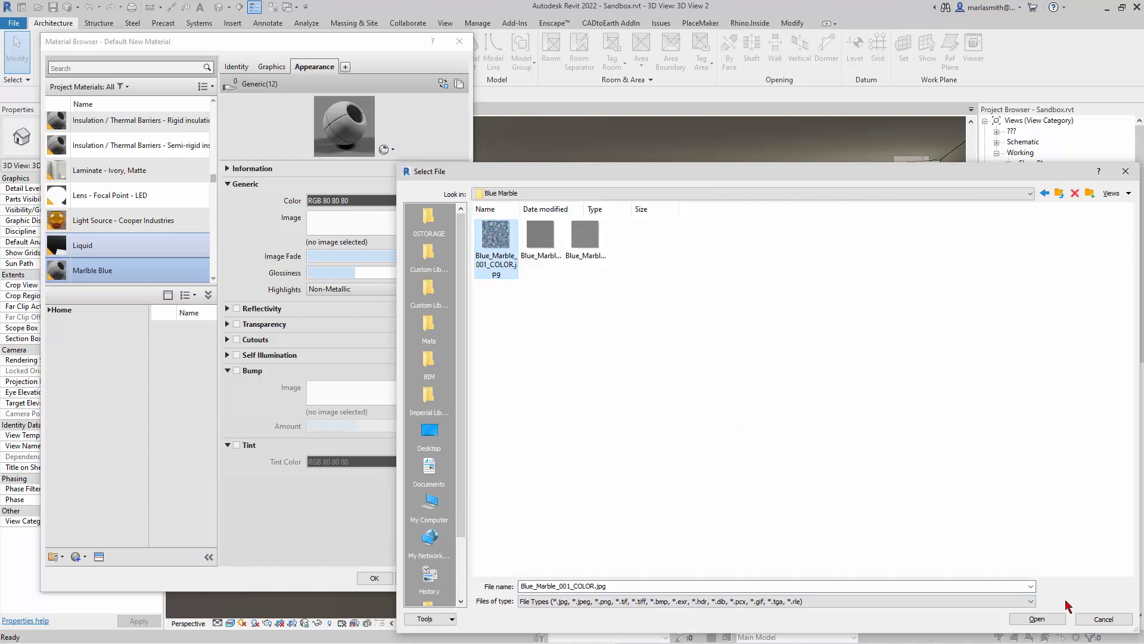
click(1037, 620)
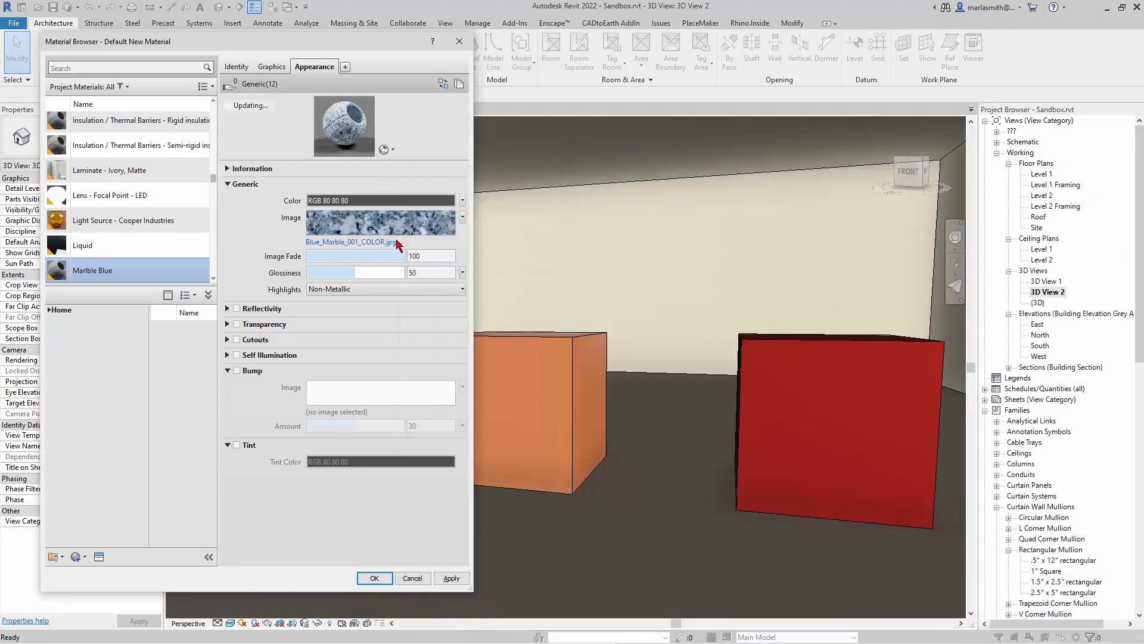
Step: Set the marble image's sample size to a width of 2 with the height linked, and finish the texture edit
click(360, 226)
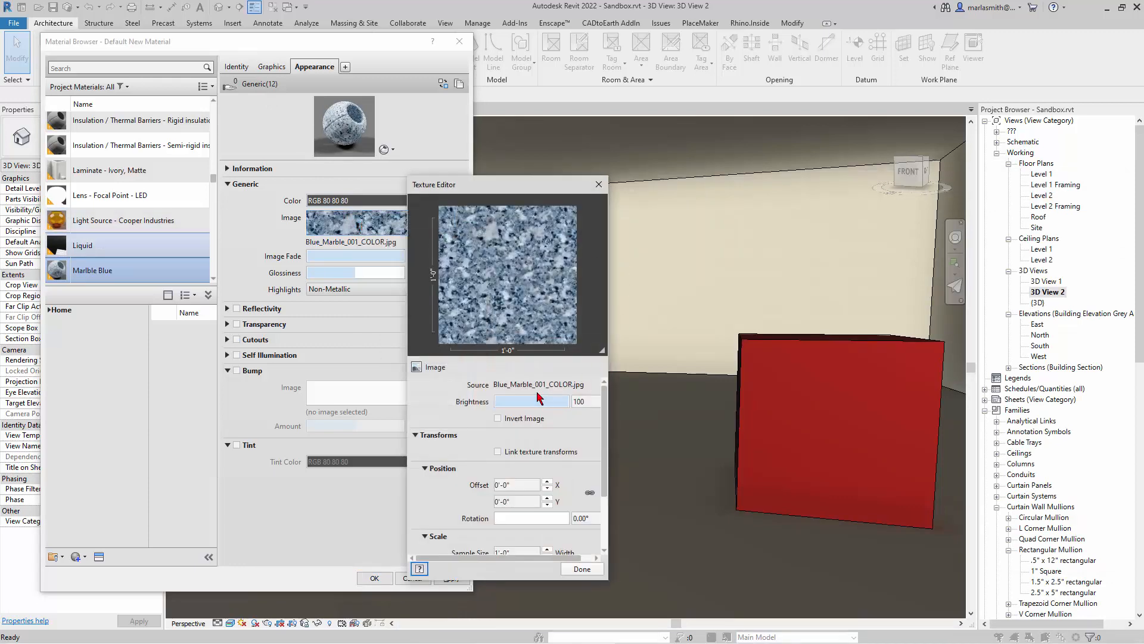
scroll(606, 447, down, 3)
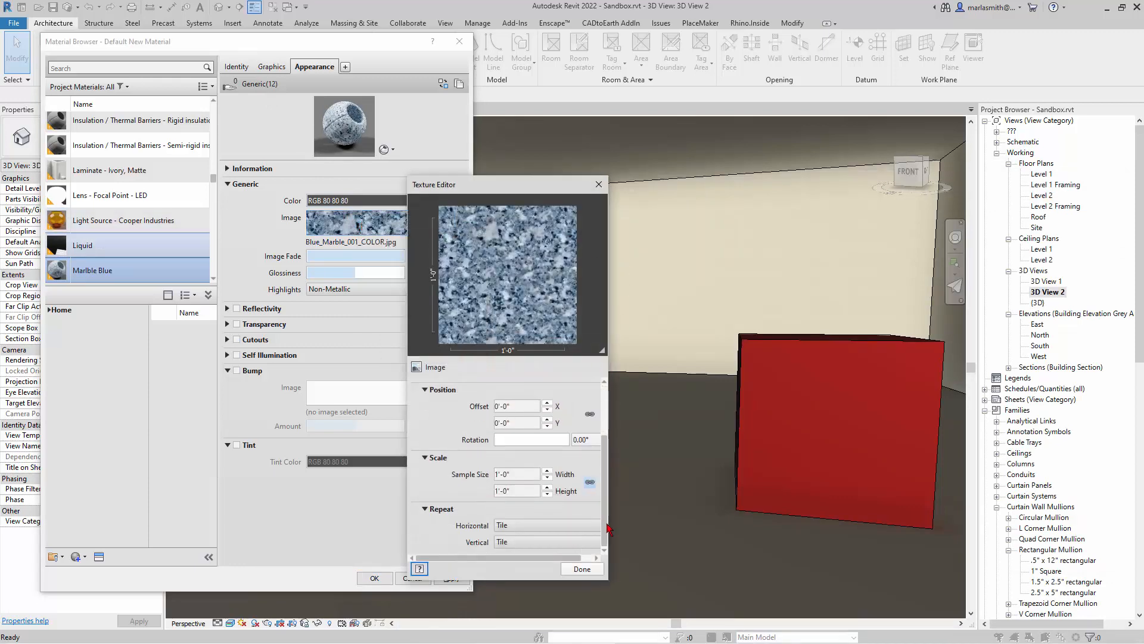
double_click(524, 477)
text(2)
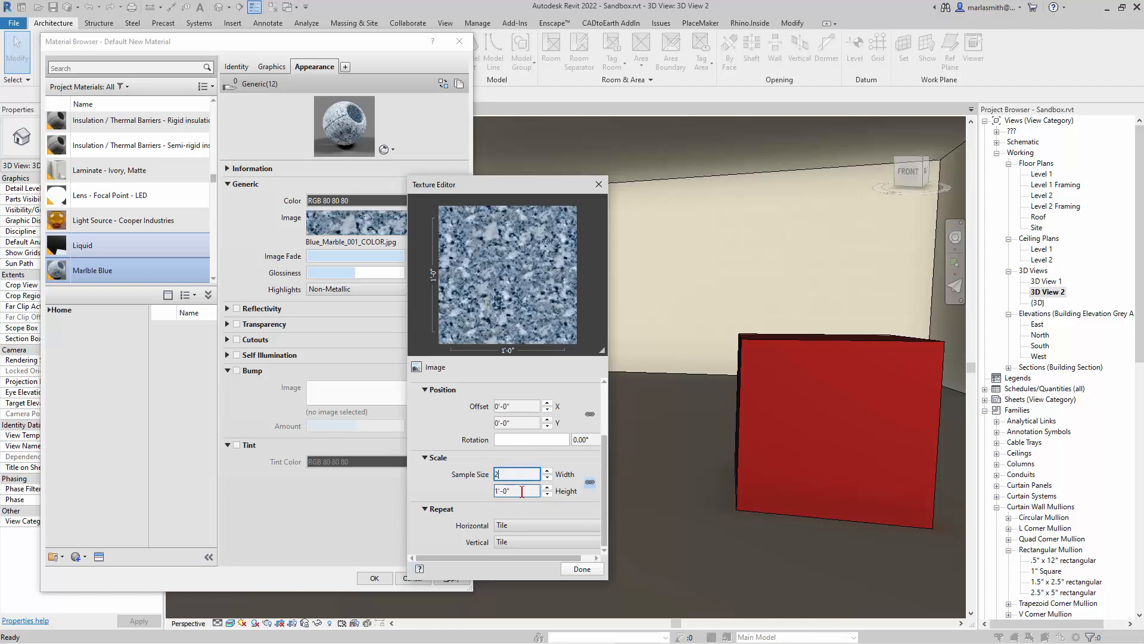
key(Tab)
click(582, 569)
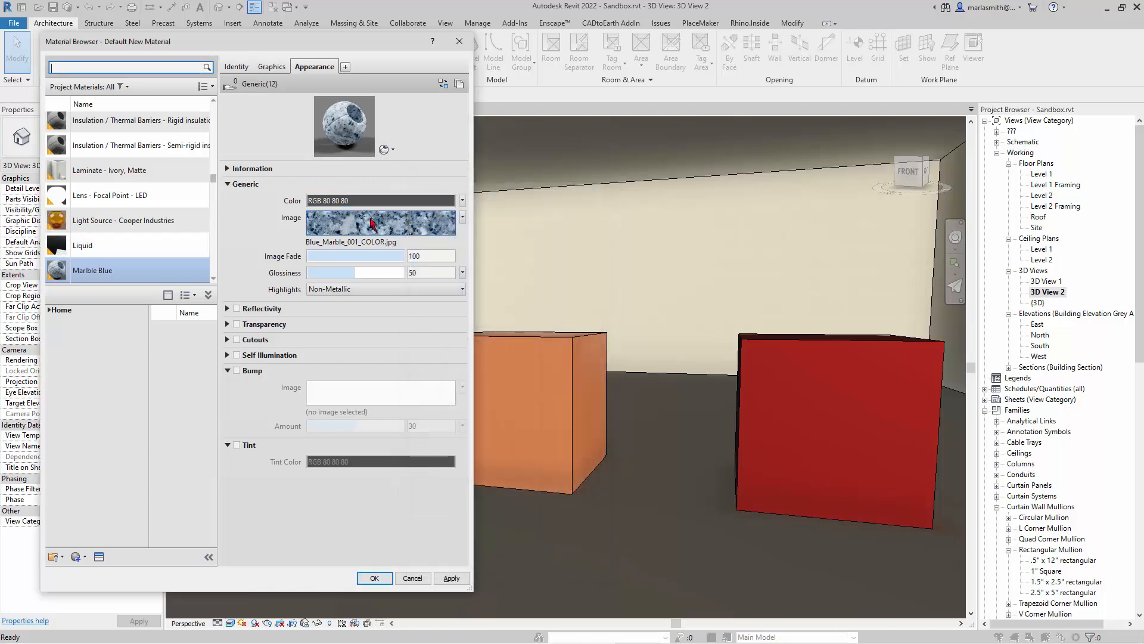
Step: Set the Marlble Blue material's graphics shading to use its render appearance
click(277, 71)
click(310, 99)
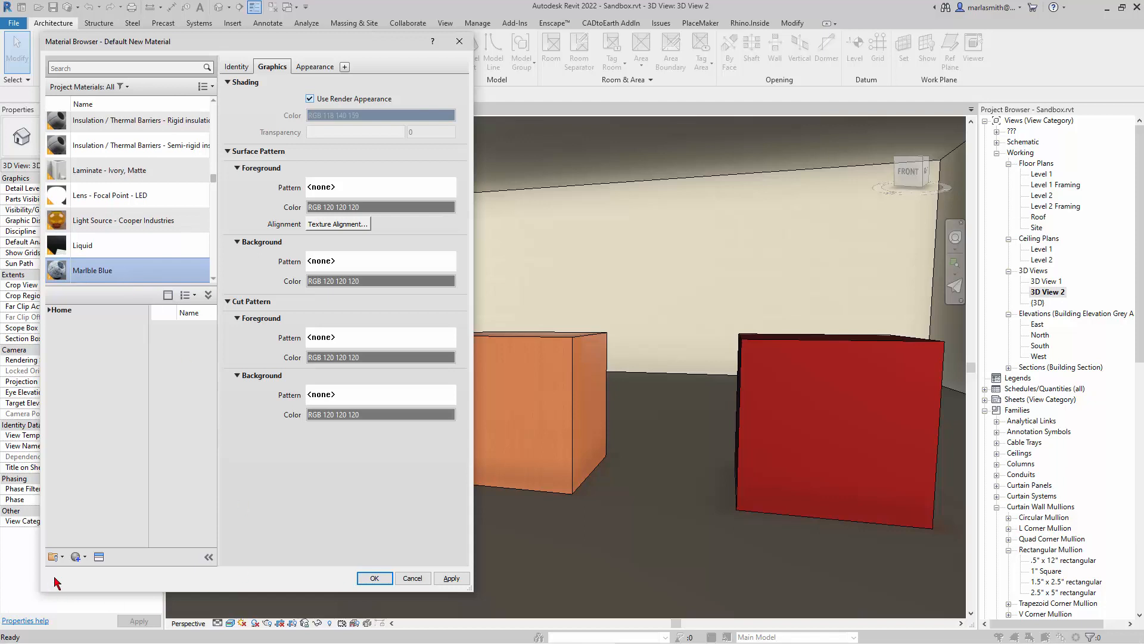
Step: Create another new project material and rename it Marble Rough
click(80, 557)
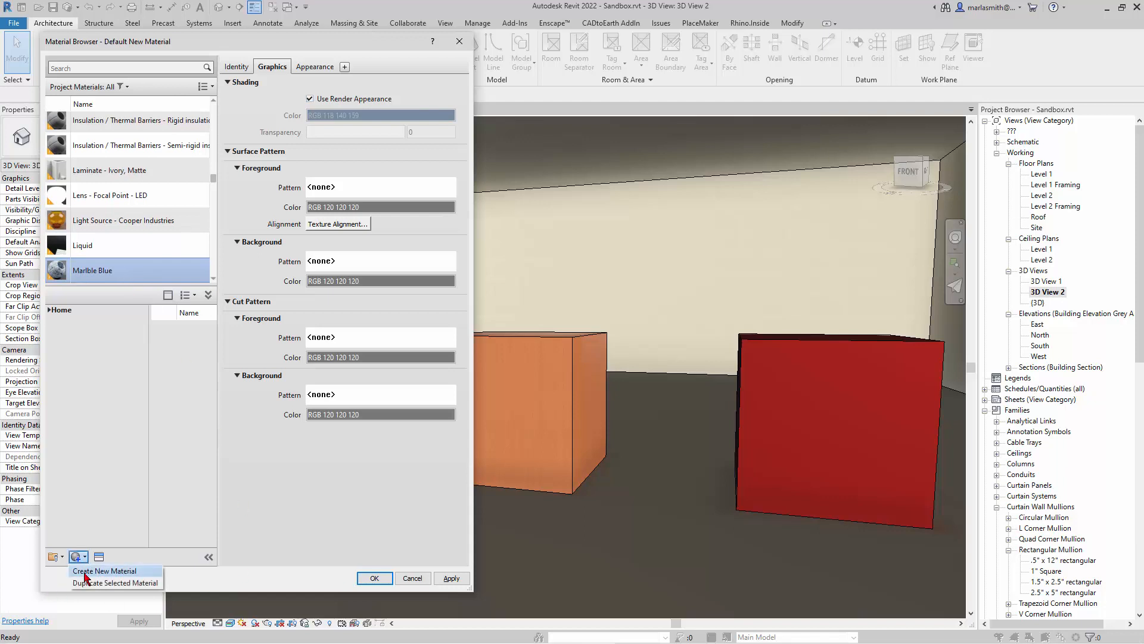
click(84, 572)
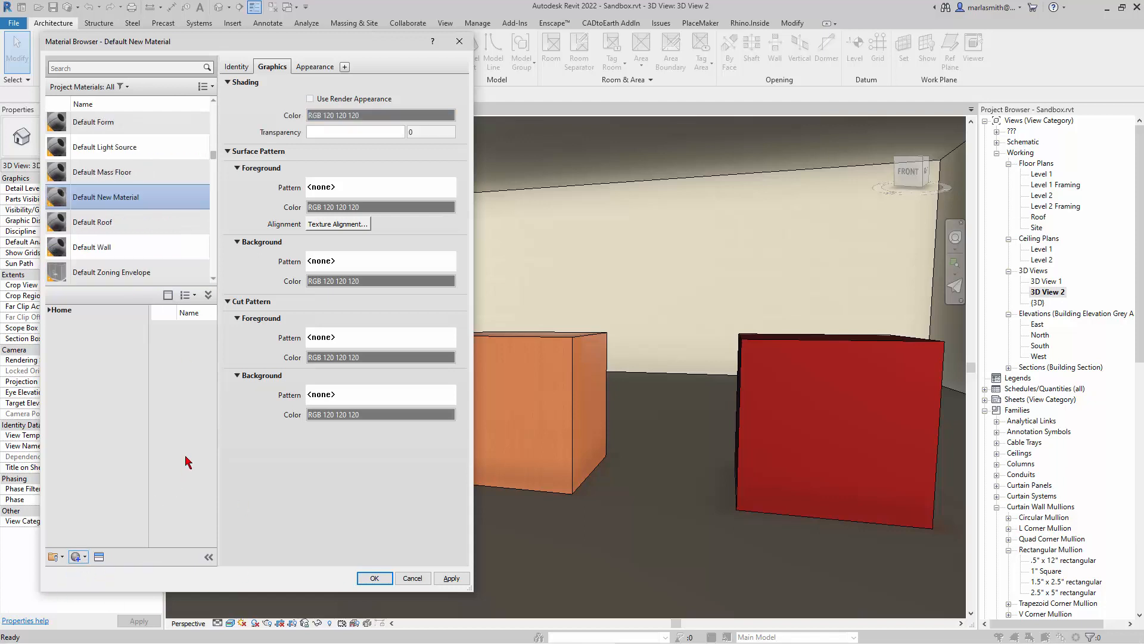
right_click(119, 196)
click(143, 227)
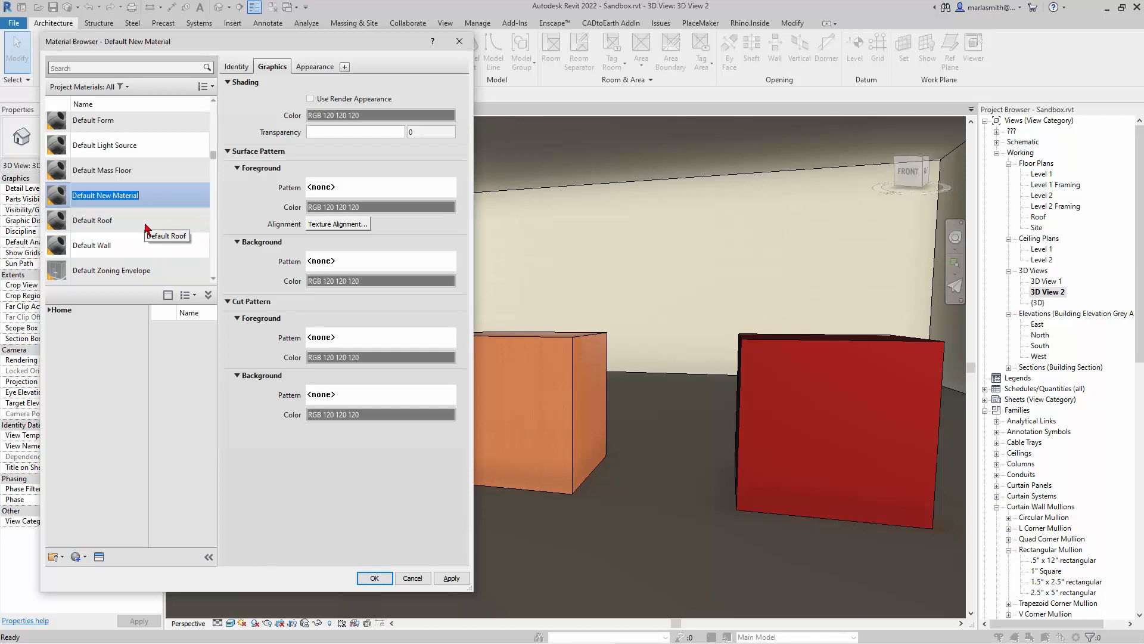
text(mar)
Step: Use the render appearance for Marble Rough's shading and assign Blue_Marble_001_COLOR.jpg as its generic appearance image
click(310, 98)
click(319, 68)
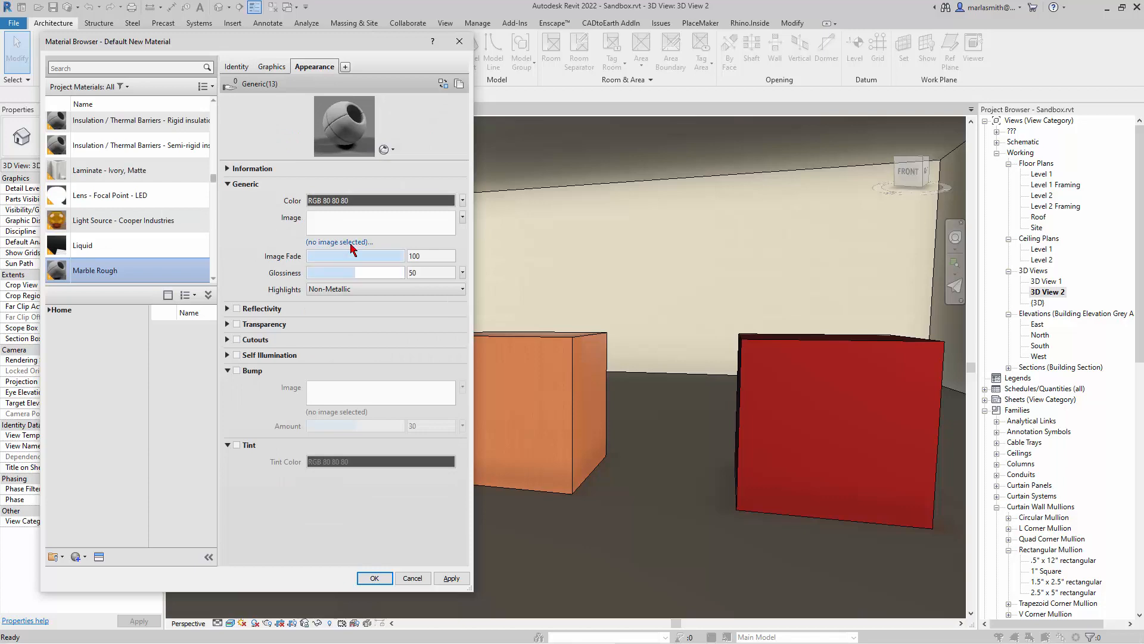
click(351, 243)
click(495, 235)
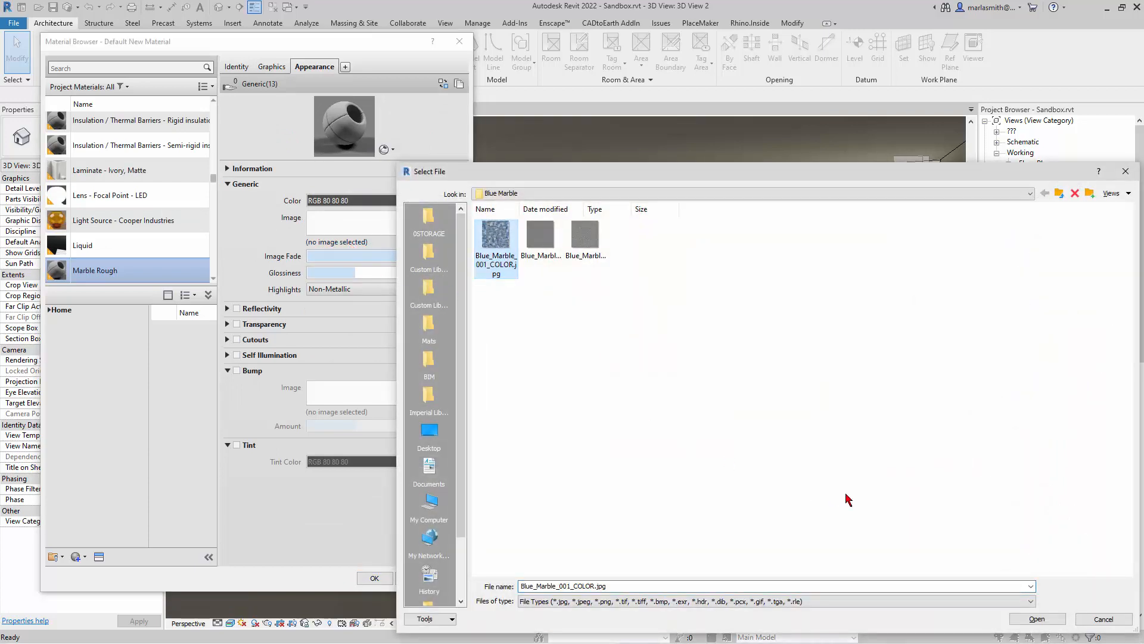
click(1036, 619)
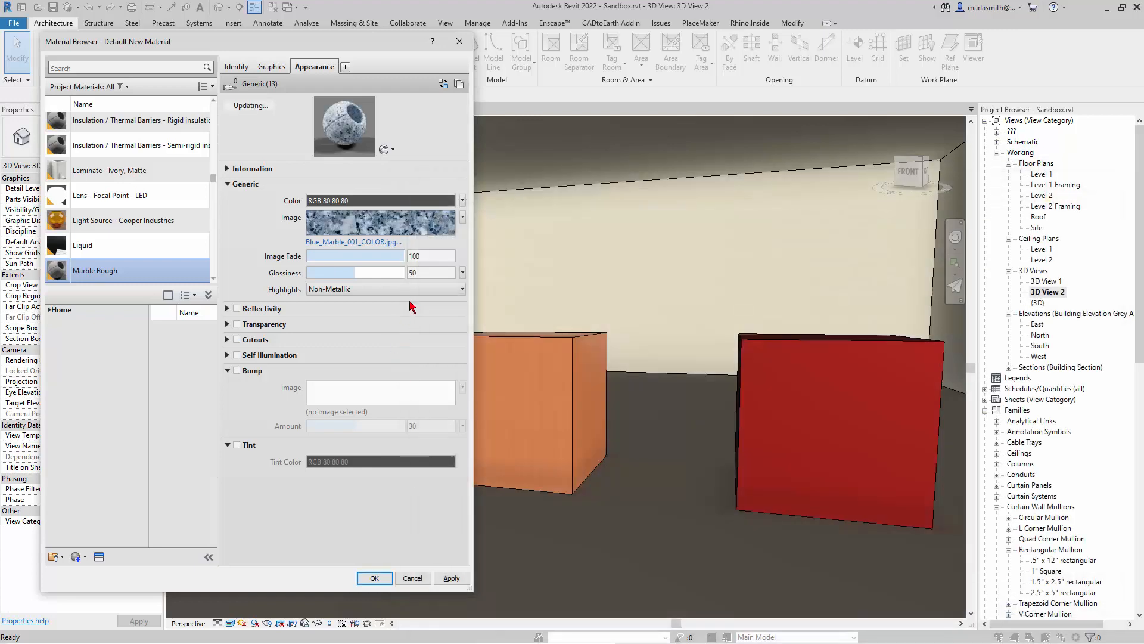
Step: Set the sample size of Marble Rough's color image to a width of 2 with linked height, and finish the texture edit
click(381, 233)
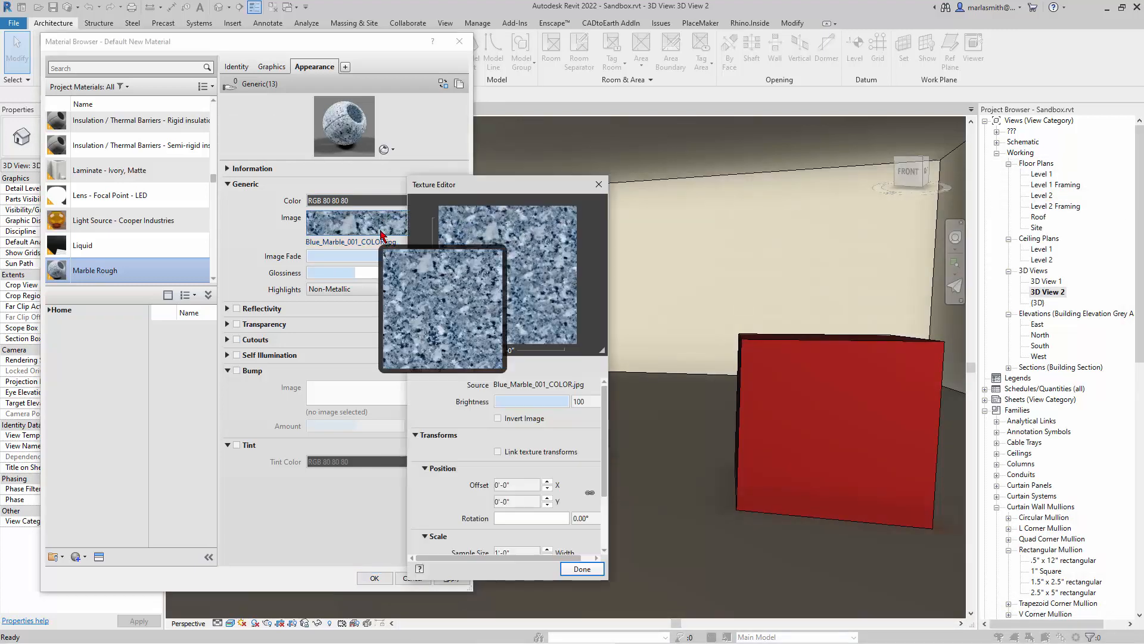
drag(604, 435, 604, 507)
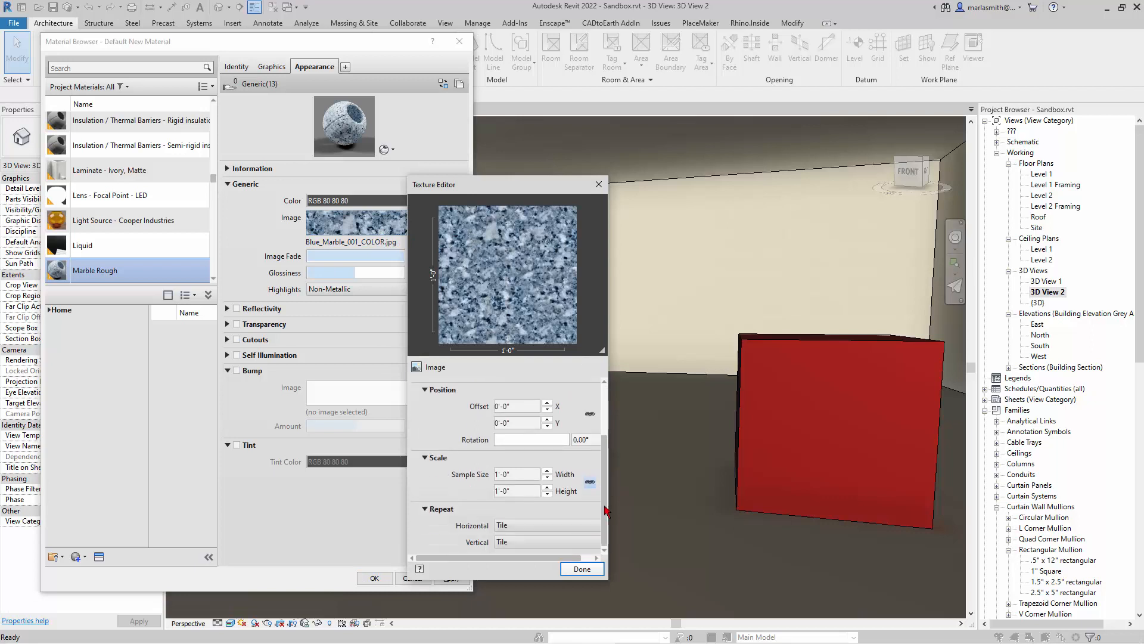
double_click(520, 474)
text(2)
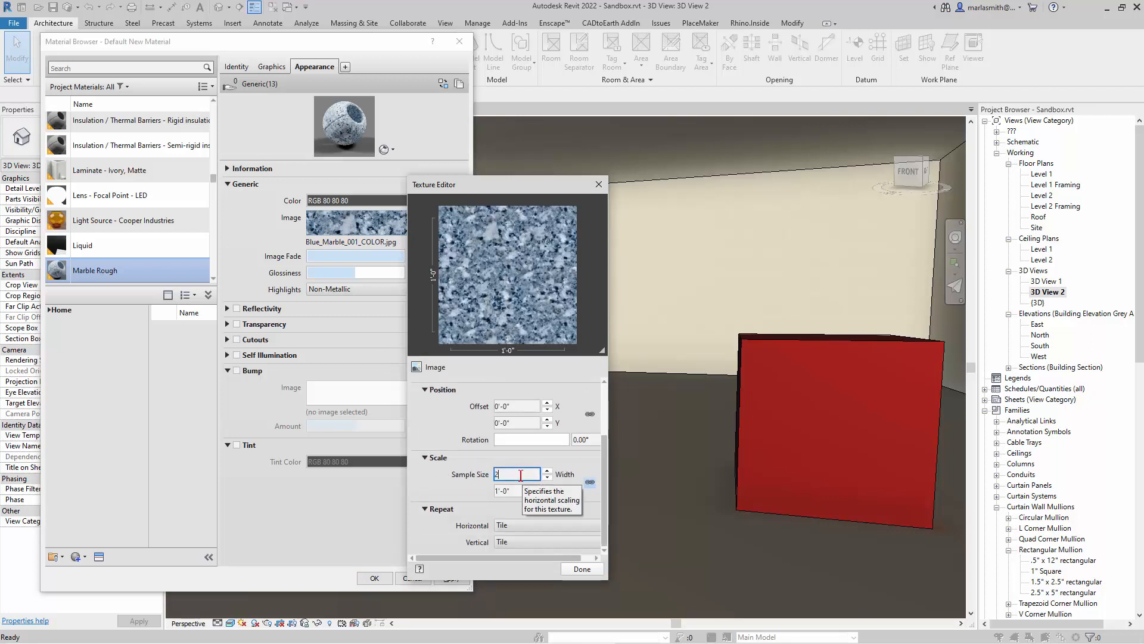
key(Tab)
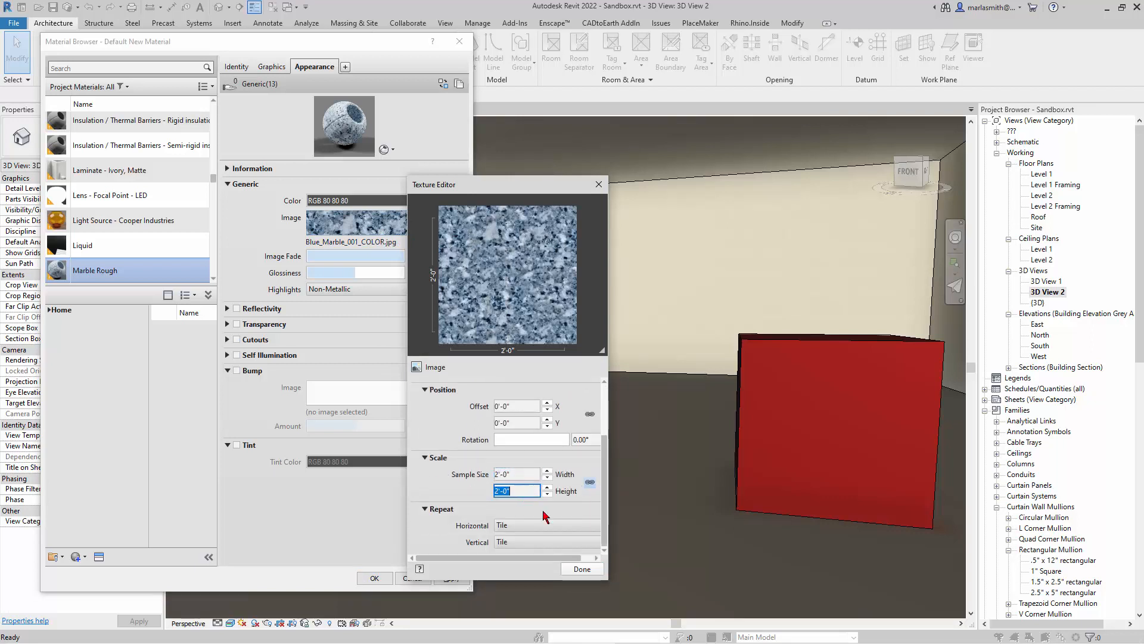
click(582, 569)
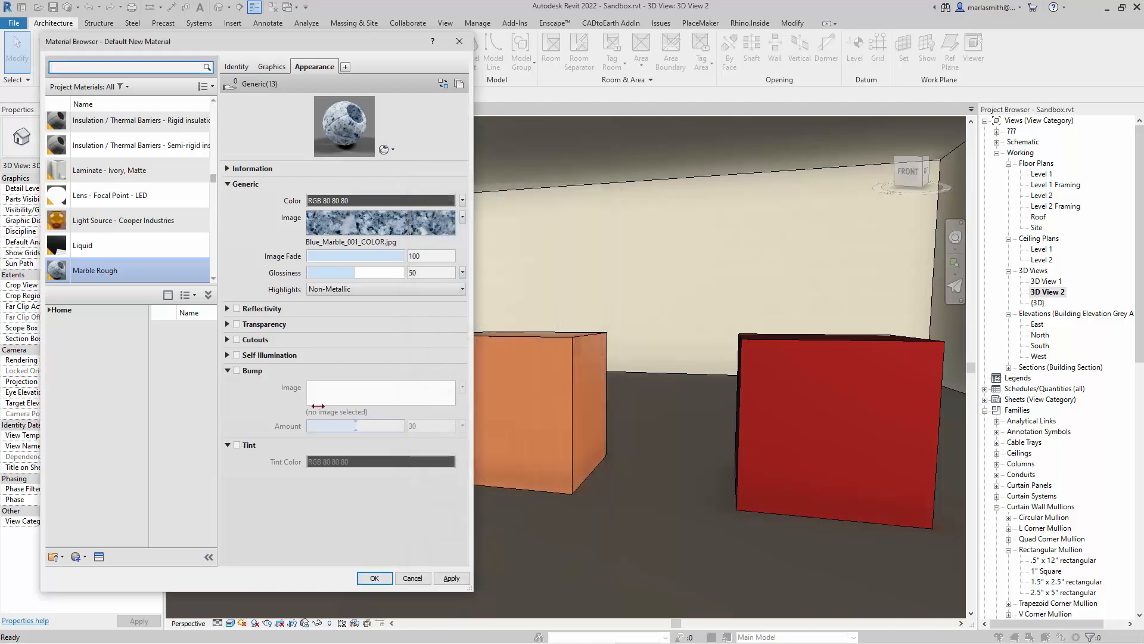
Step: Enable Bump for Marble Rough and assign roughness 02.jpg from the STONE > Roughness folder as the bump image
click(236, 370)
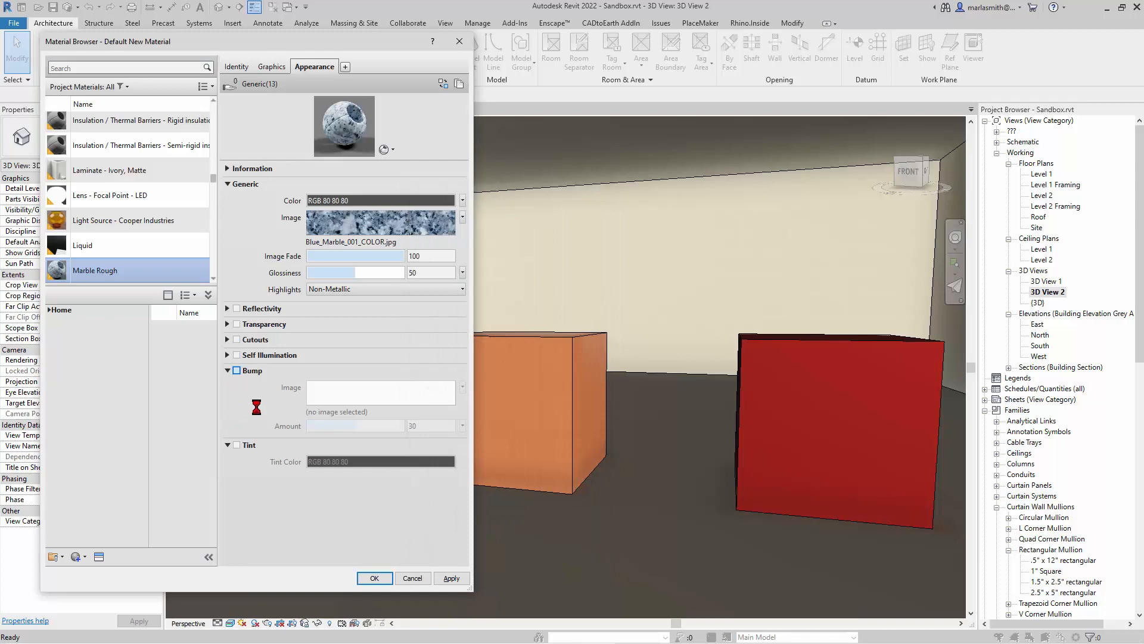
click(359, 400)
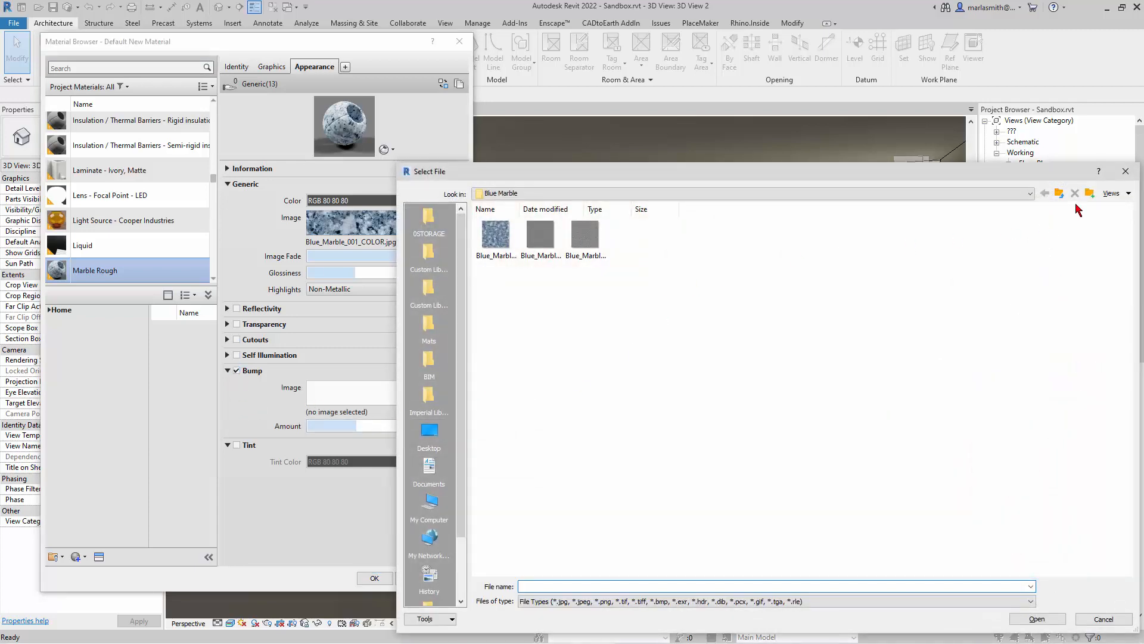
click(1059, 192)
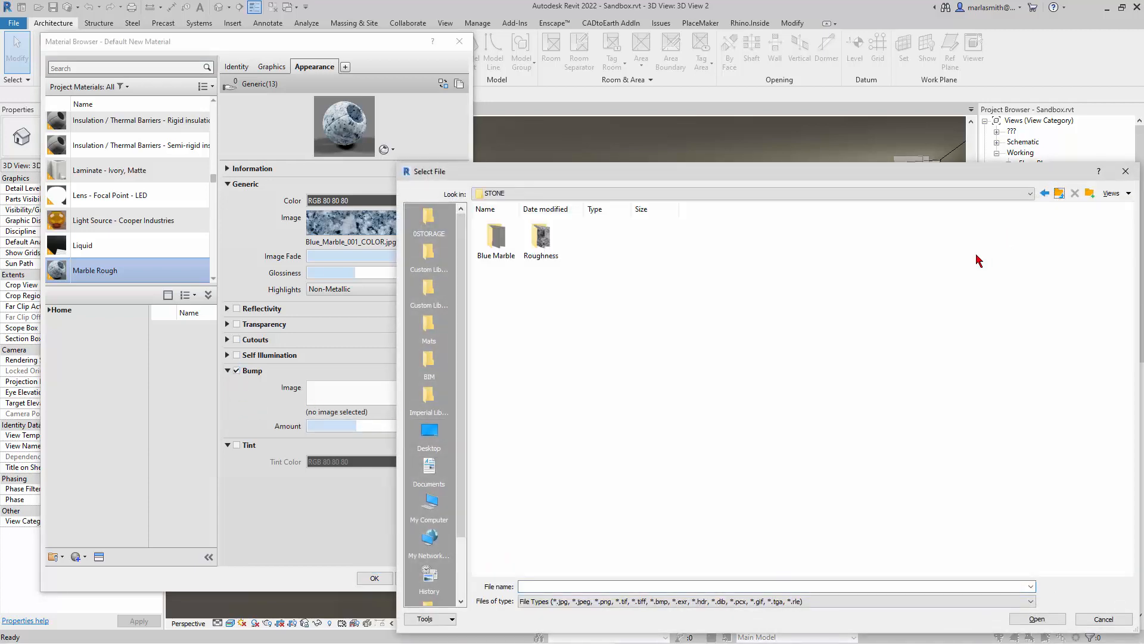
double_click(552, 241)
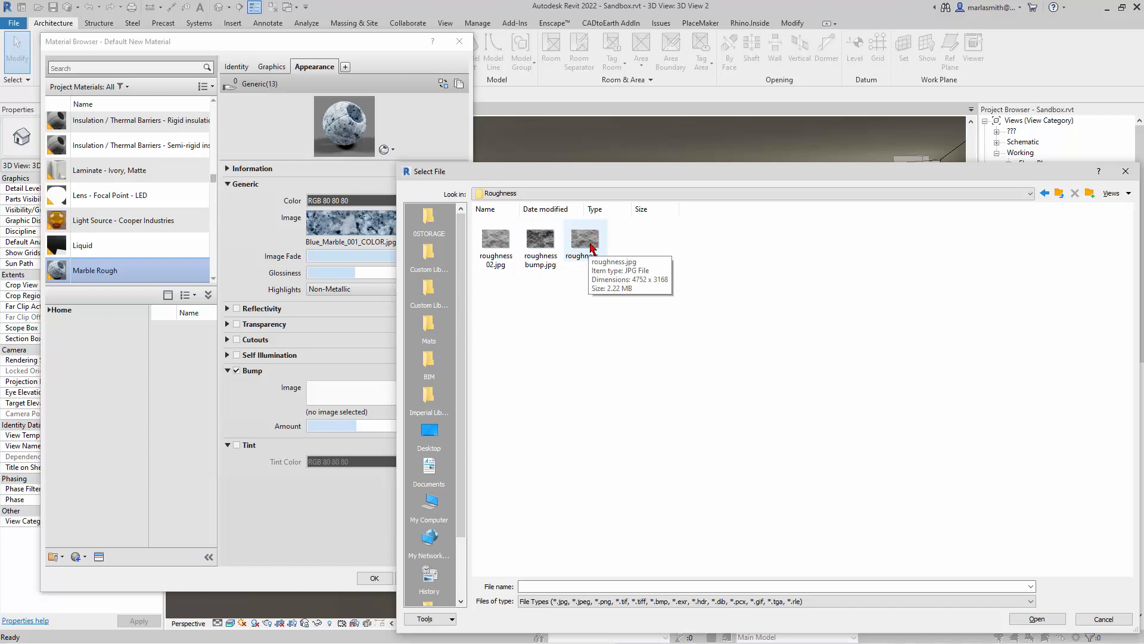
click(495, 241)
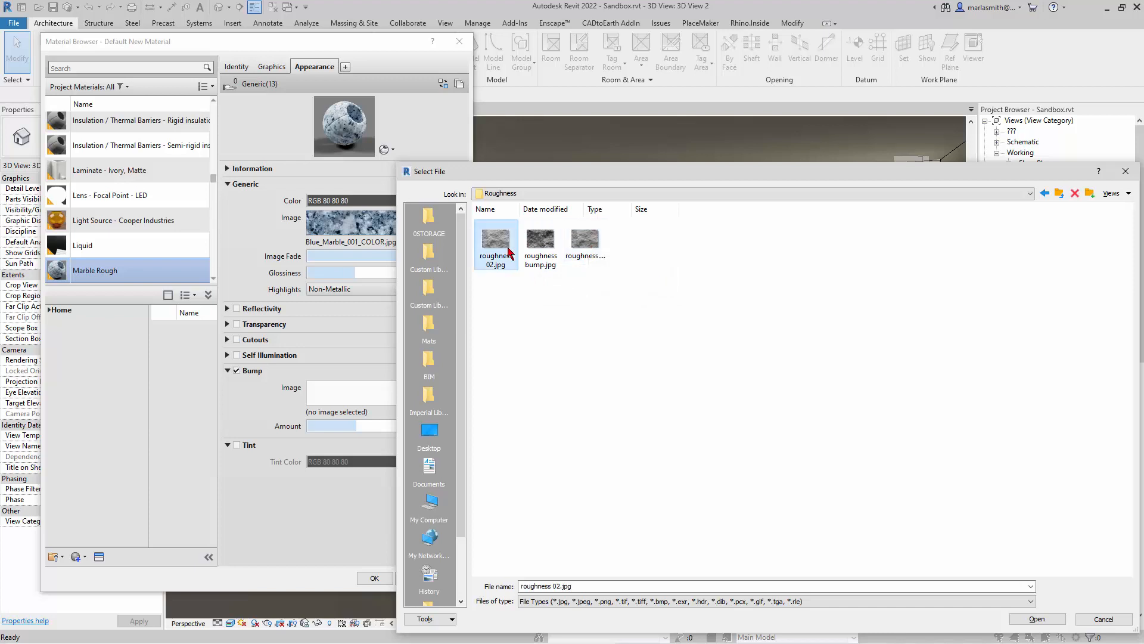
click(1042, 624)
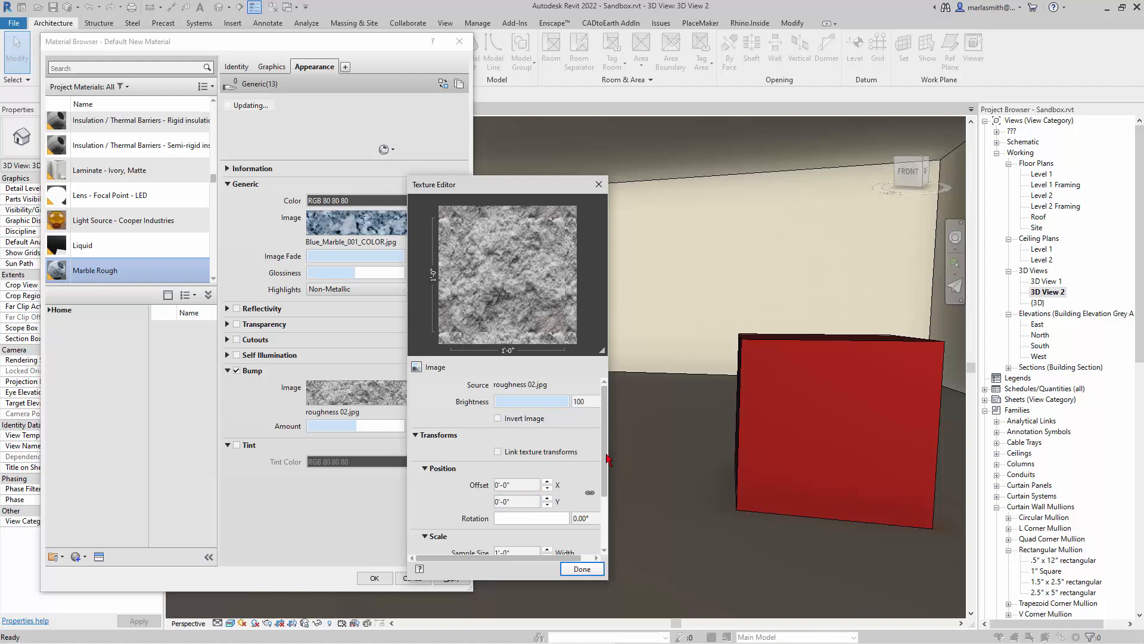
Step: Set the bump image's sample size to a width of 2' with linked height, and accept the material changes to close the Material Browser
scroll(605, 459, down, 2)
click(516, 484)
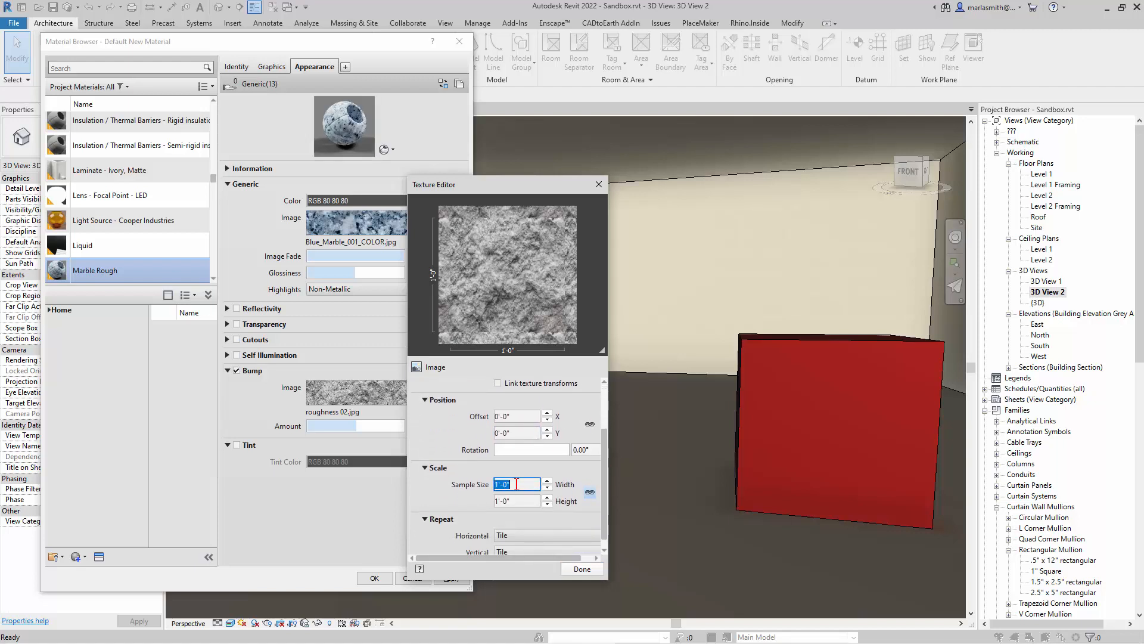
text(2')
click(524, 503)
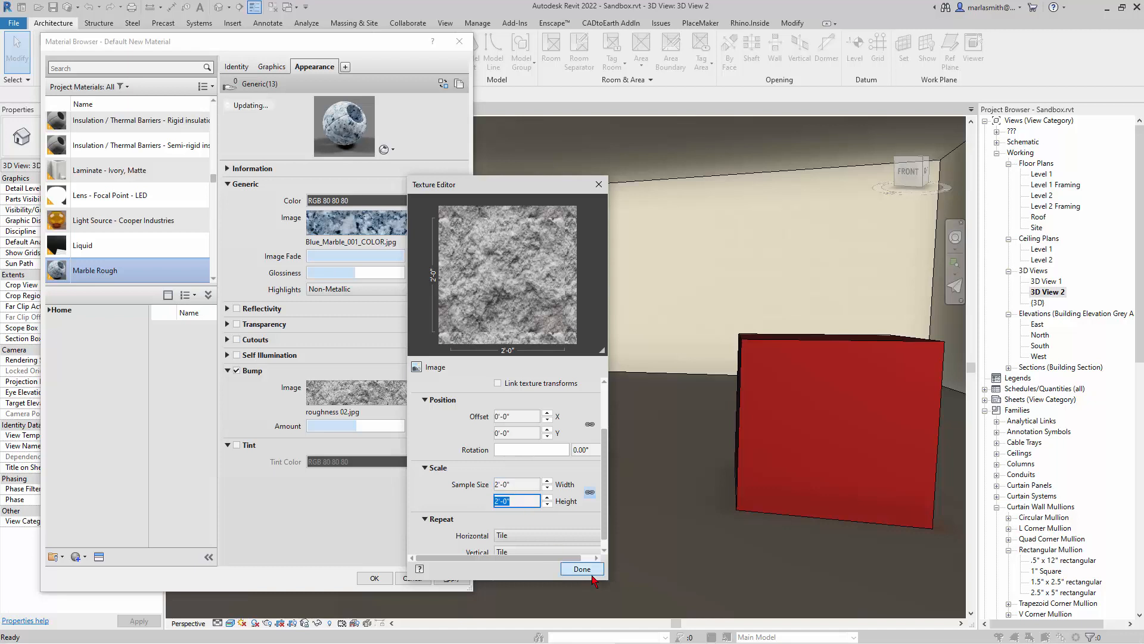
click(581, 569)
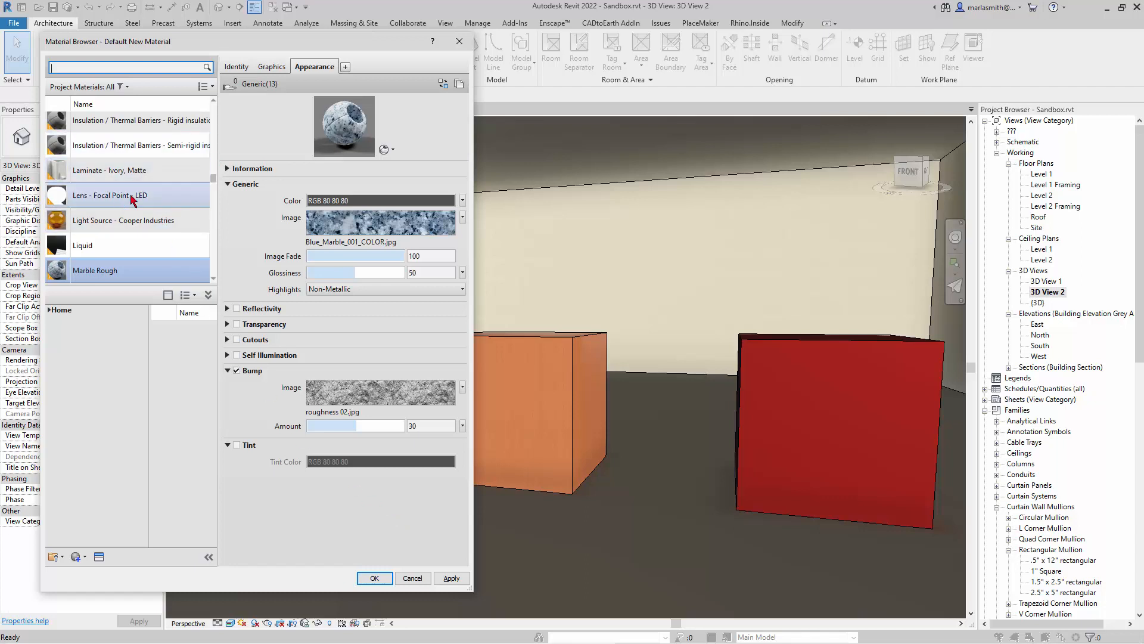
scroll(106, 222, down, 1)
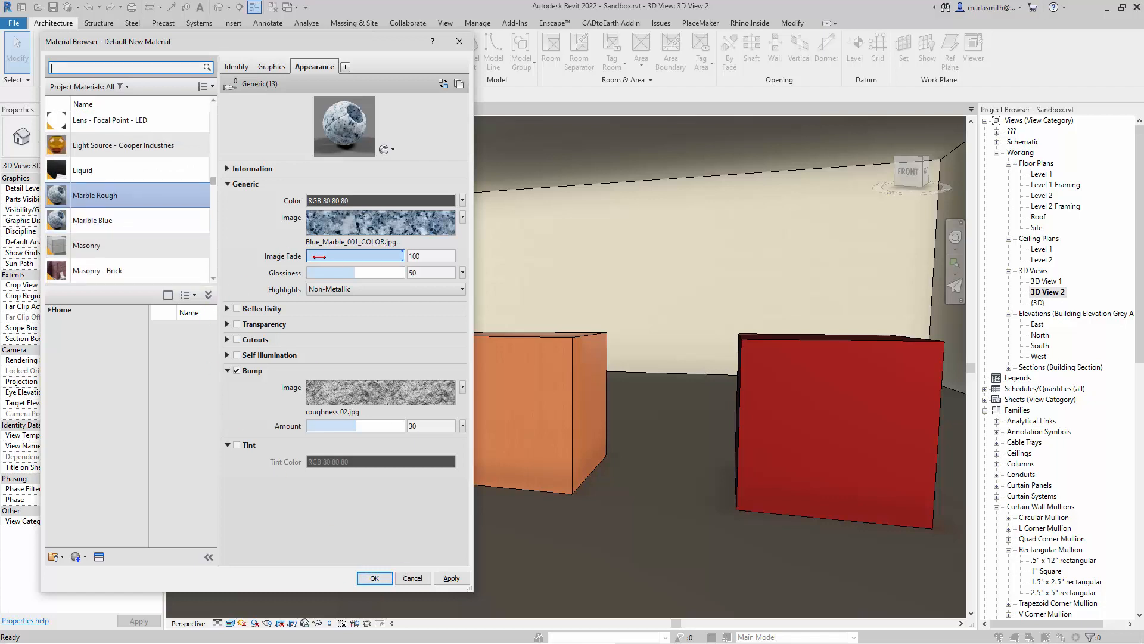
click(379, 581)
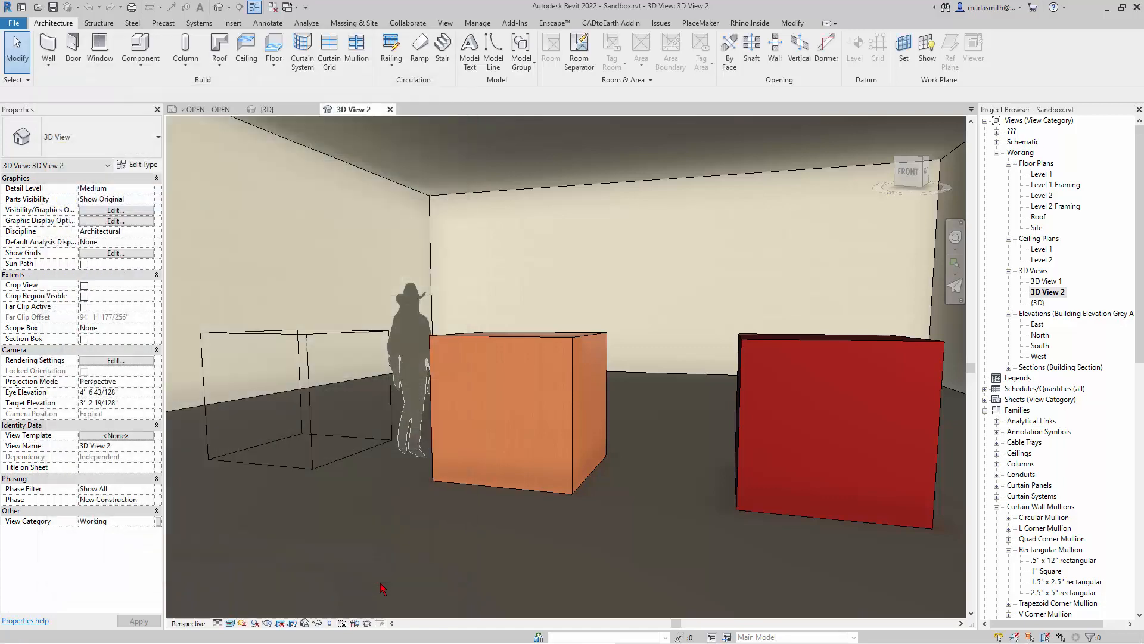